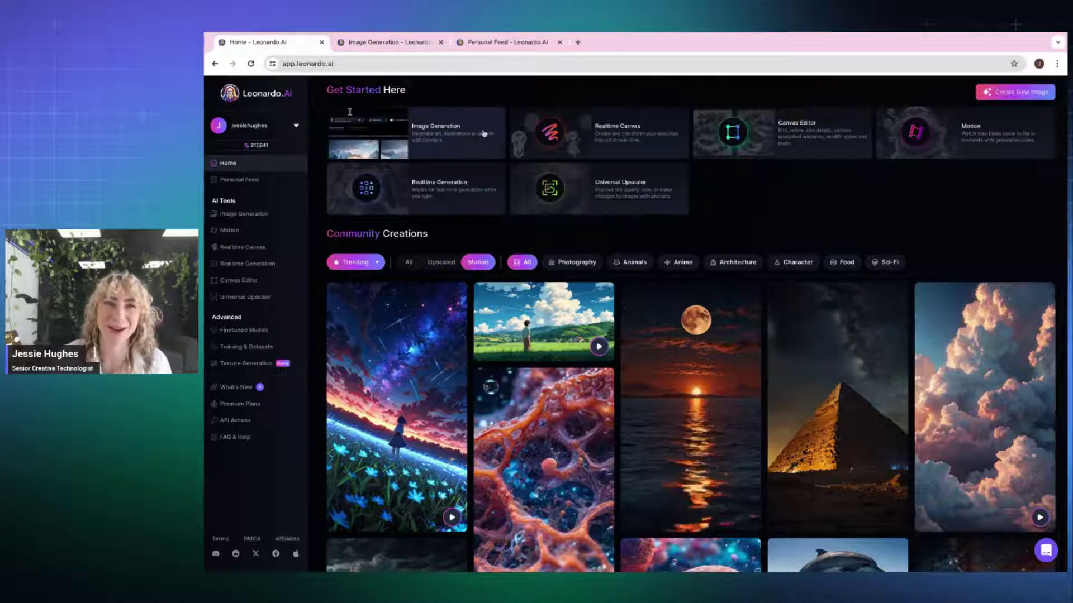
- Open the Image Generation workspace from the Home page's Get Started card
{"action": "left_click", "coordinate": [484, 134]}
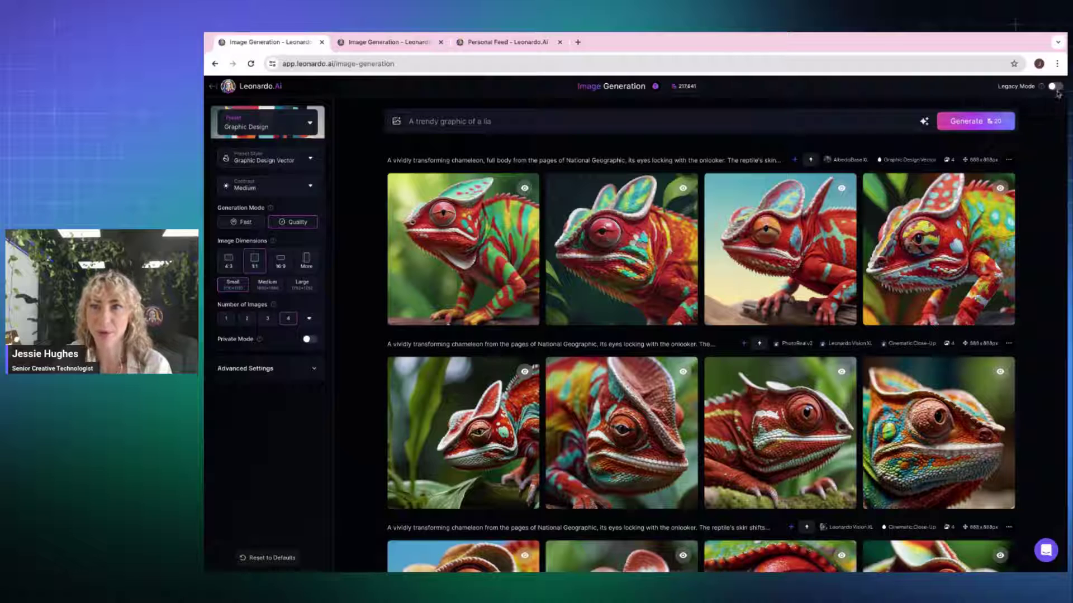
{"action": "mouse_move", "coordinate": [1041, 85]}
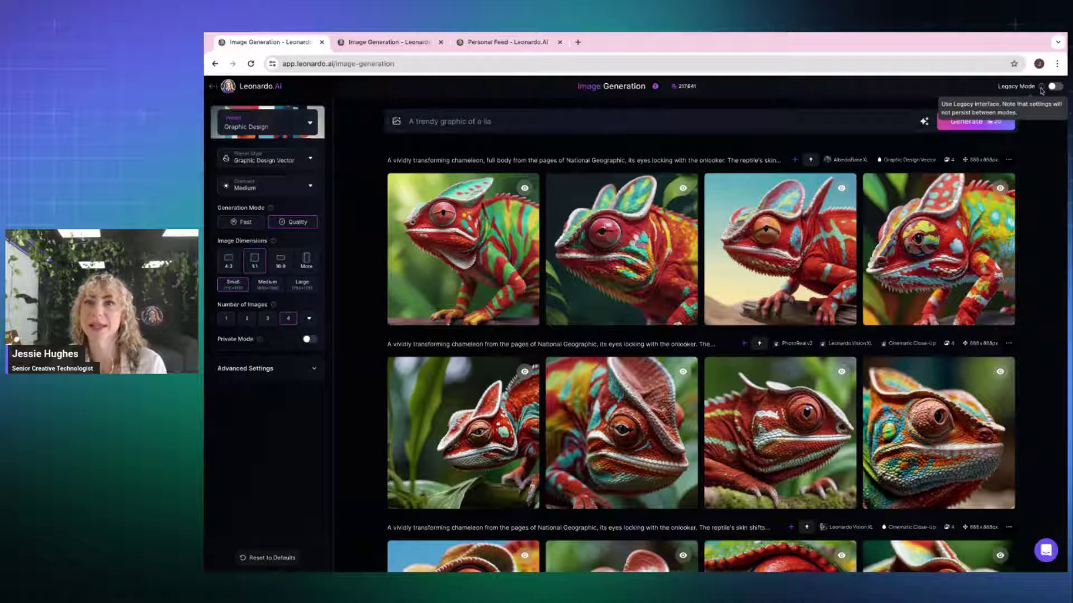
{"action": "left_click", "coordinate": [1054, 86]}
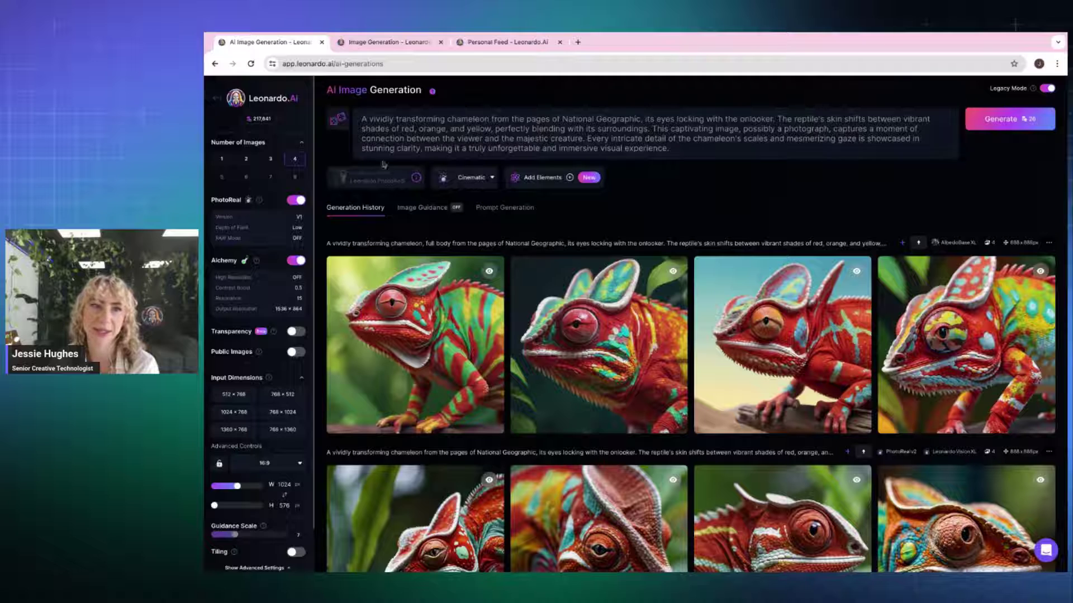
{"action": "left_click", "coordinate": [441, 209]}
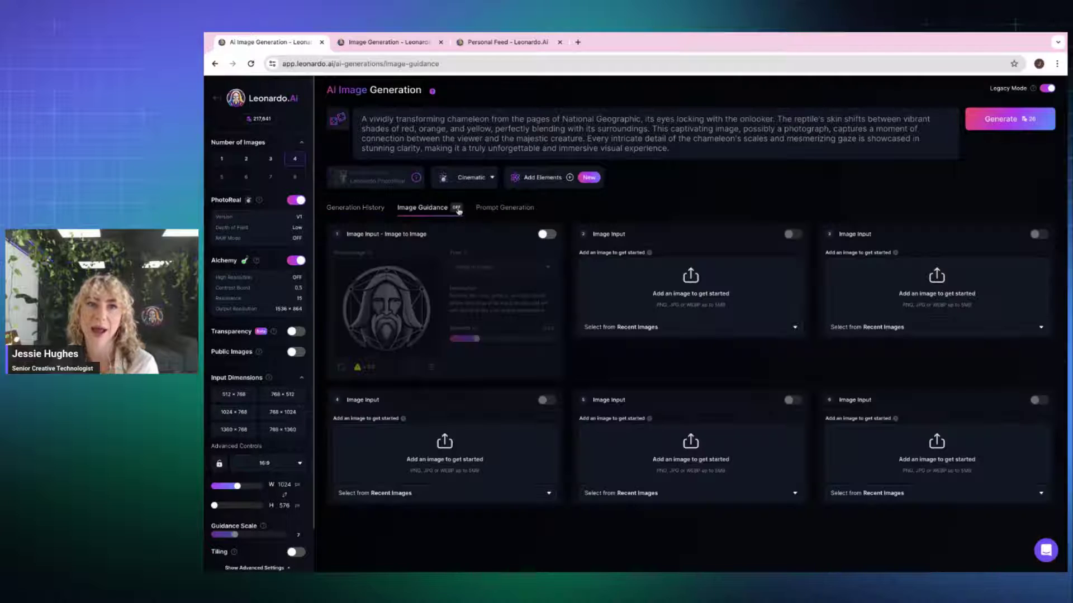
{"action": "left_click", "coordinate": [379, 209]}
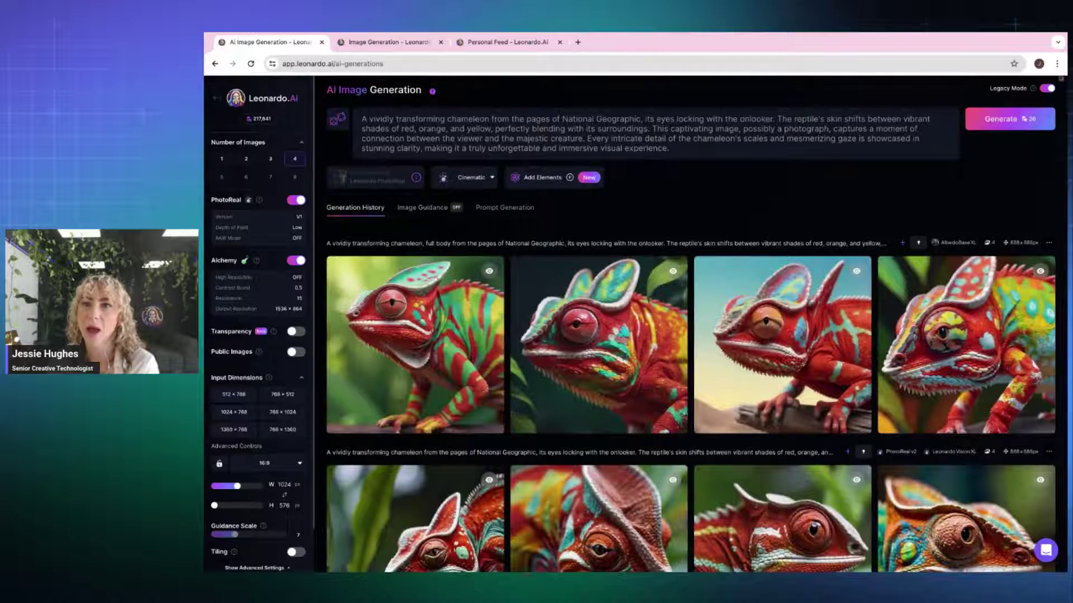
{"action": "left_click", "coordinate": [1047, 89]}
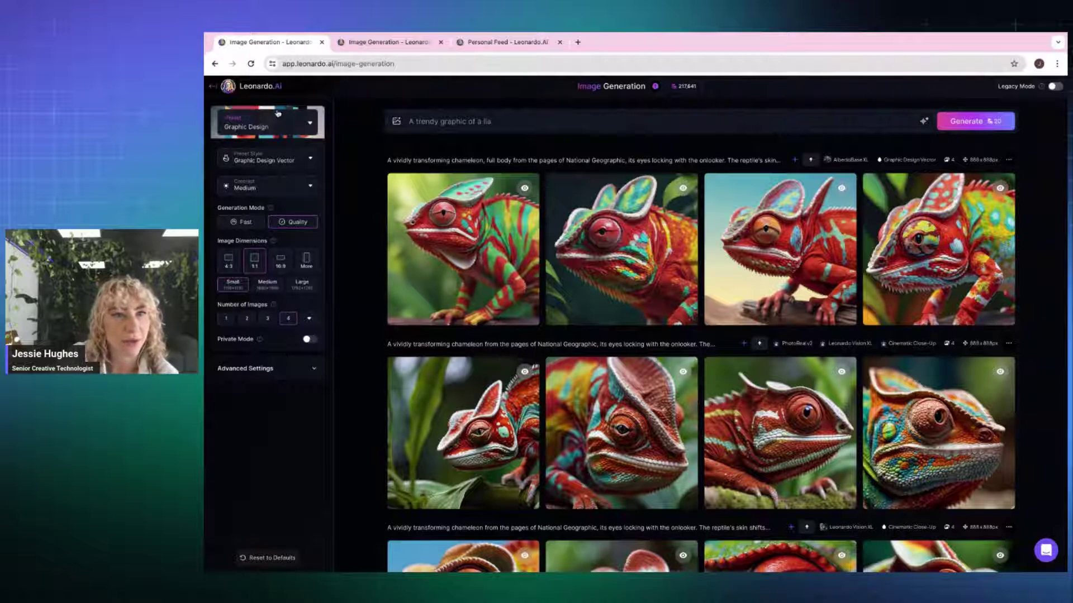
- Replace the old graphic-design prompt with 'A chameleon'
{"action": "left_click", "coordinate": [448, 121]}
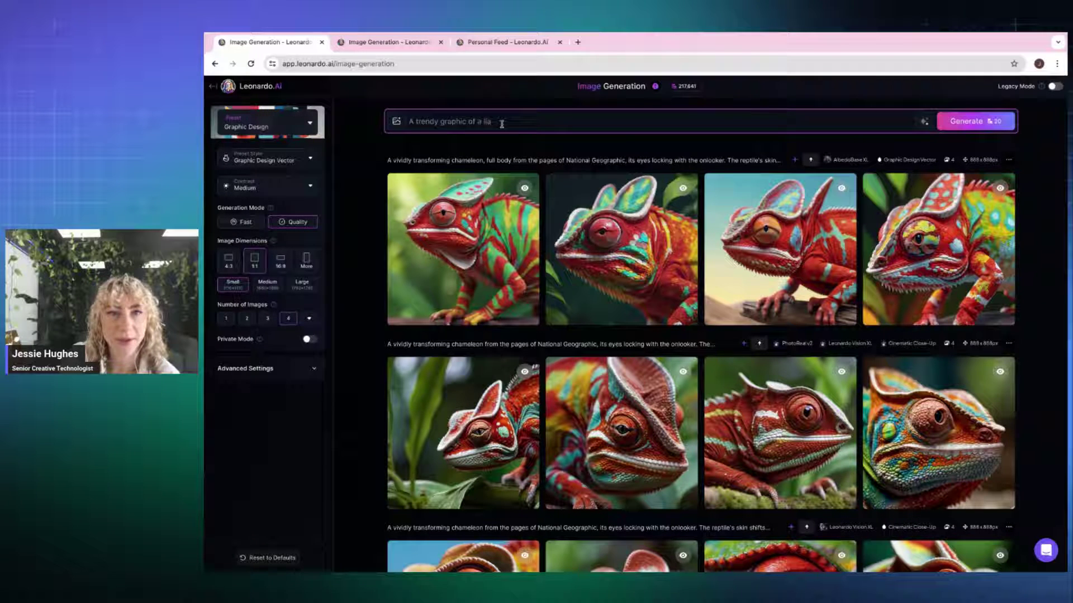
{"action": "left_click_drag", "start_coordinate": [502, 124], "coordinate": [424, 121]}
{"action": "key", "text": "BackSpace"}
{"action": "key", "text": "BackSpace"}
{"action": "key", "text": "BackSpace"}
{"action": "key", "text": "BackSpace"}
{"action": "key", "text": "BackSpace"}
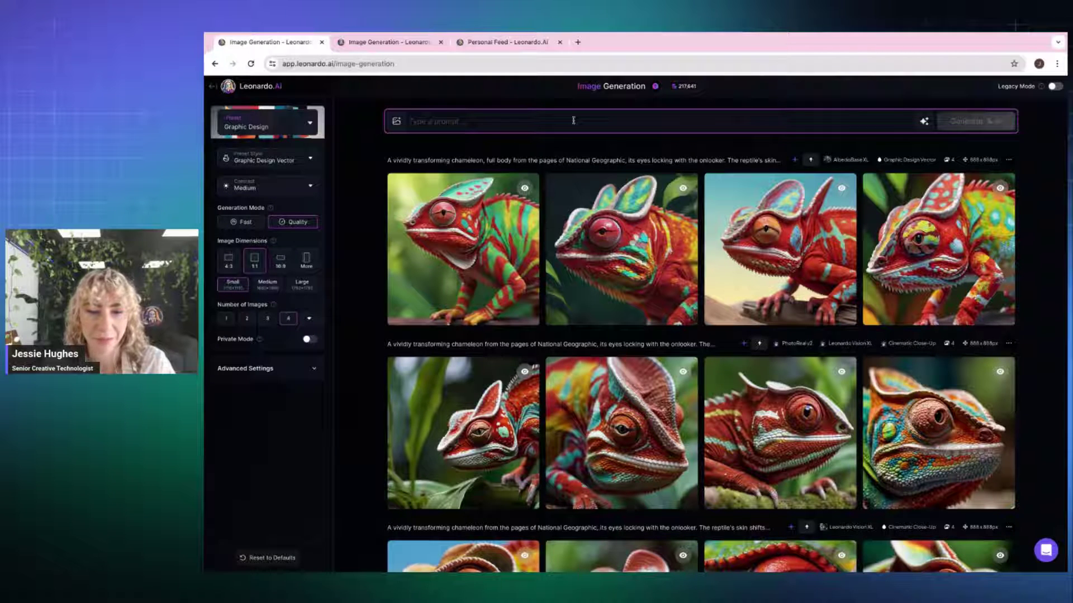
{"action": "type", "text": "A chamele"}
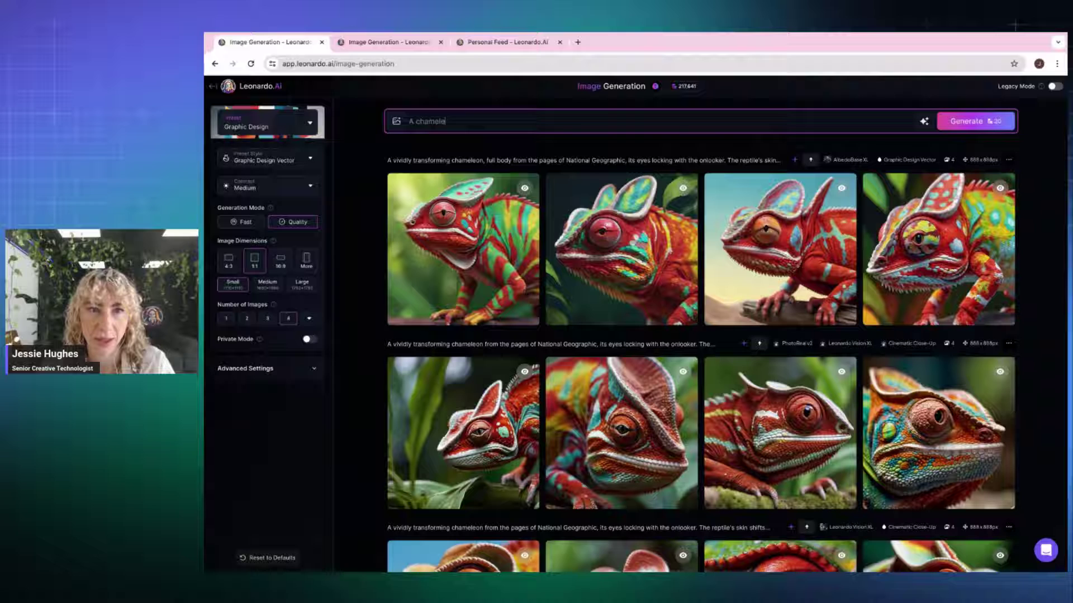
{"action": "type", "text": "on"}
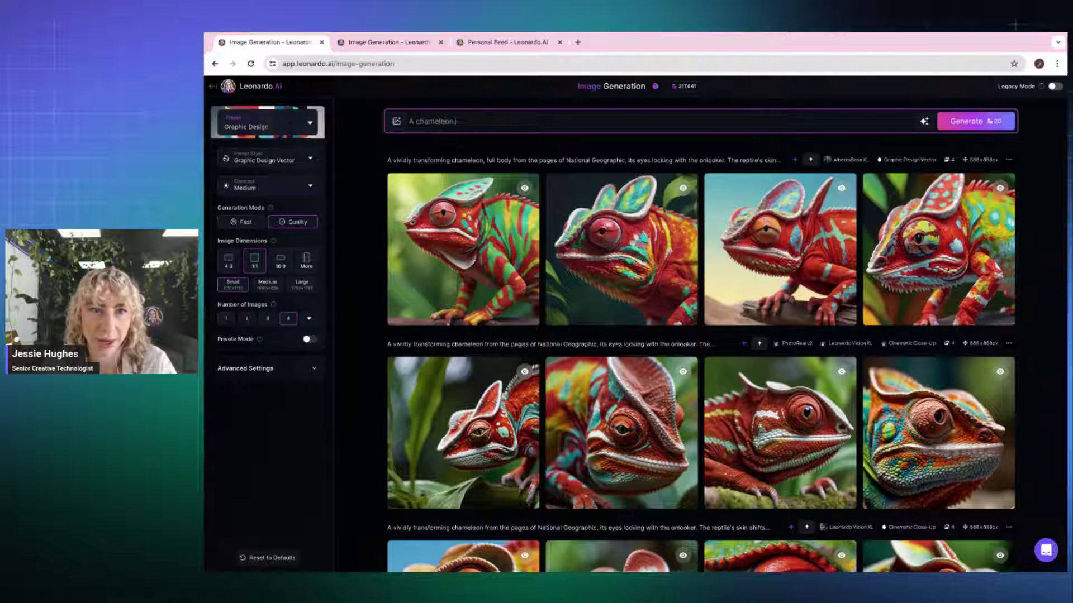
- Insert 'bright' so the prompt reads 'A bright chameleon'
{"action": "left_click", "coordinate": [417, 121]}
{"action": "type", "text": "bright"}
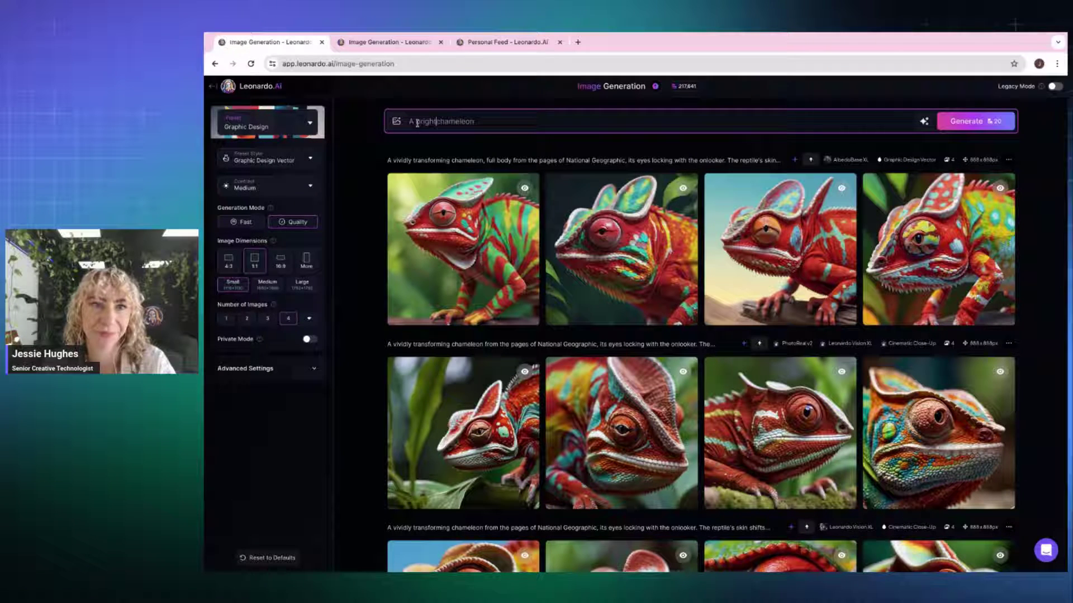
{"action": "left_click", "coordinate": [484, 118]}
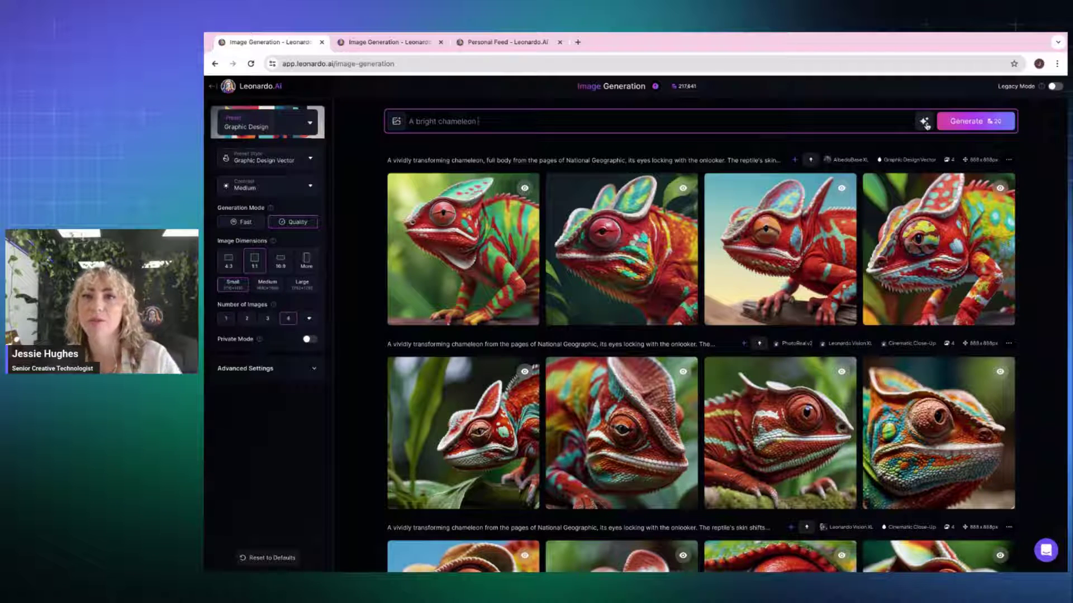
{"action": "left_click", "coordinate": [813, 118]}
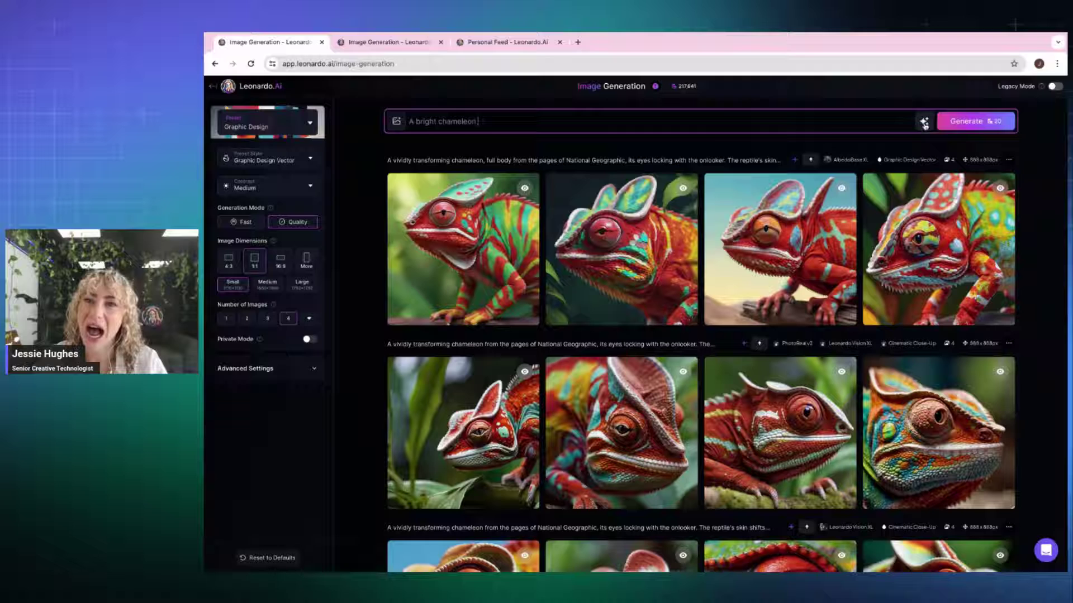
{"action": "left_click", "coordinate": [924, 123]}
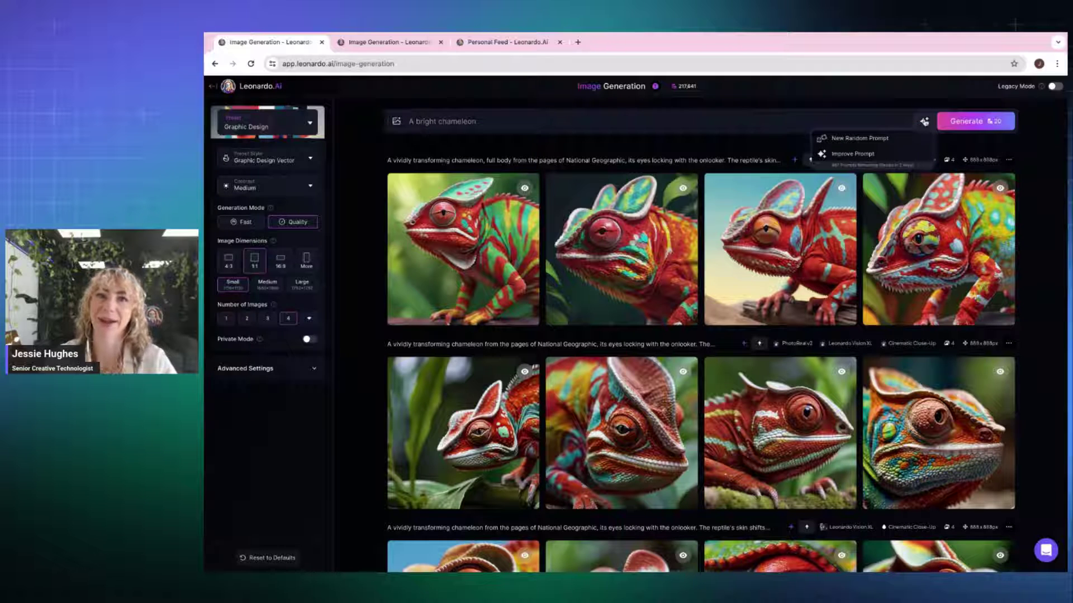
- Use Improve Prompt to expand it into a detailed shifting-chameleon-on-sunlit-branch description
{"action": "left_click", "coordinate": [882, 153]}
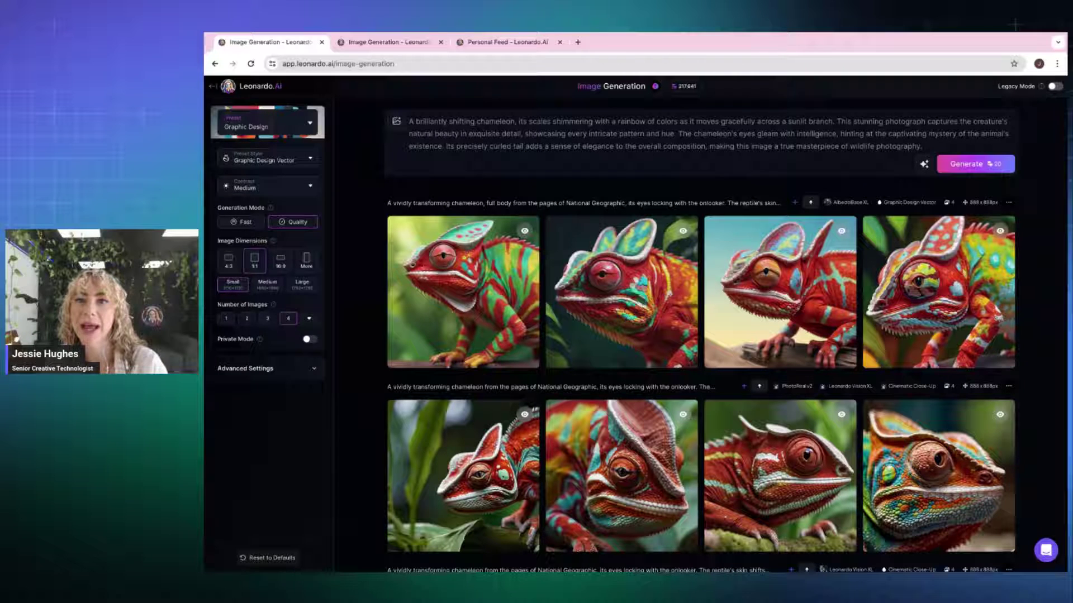
{"action": "left_click_drag", "start_coordinate": [868, 146], "coordinate": [924, 144]}
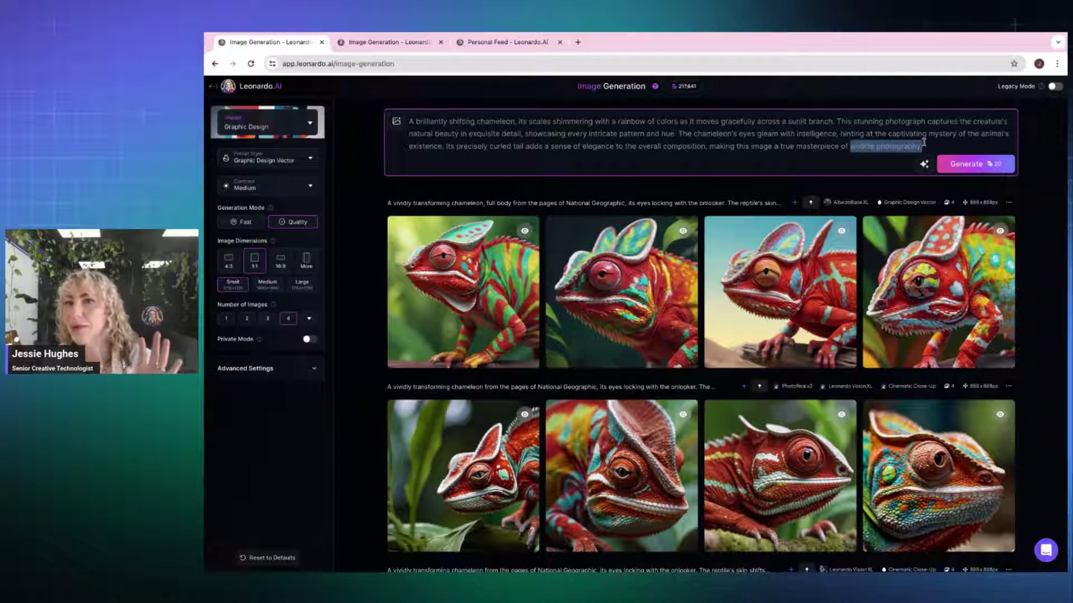
{"action": "left_click", "coordinate": [926, 146]}
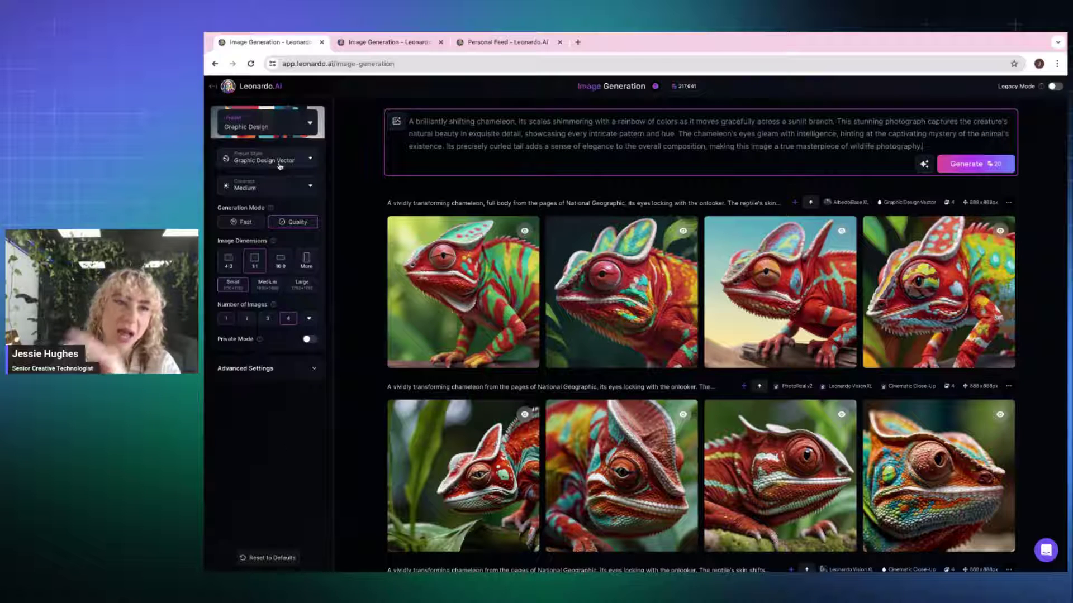
- Apply the Lifelike Vision preset from the platform presets list
{"action": "left_click", "coordinate": [309, 126]}
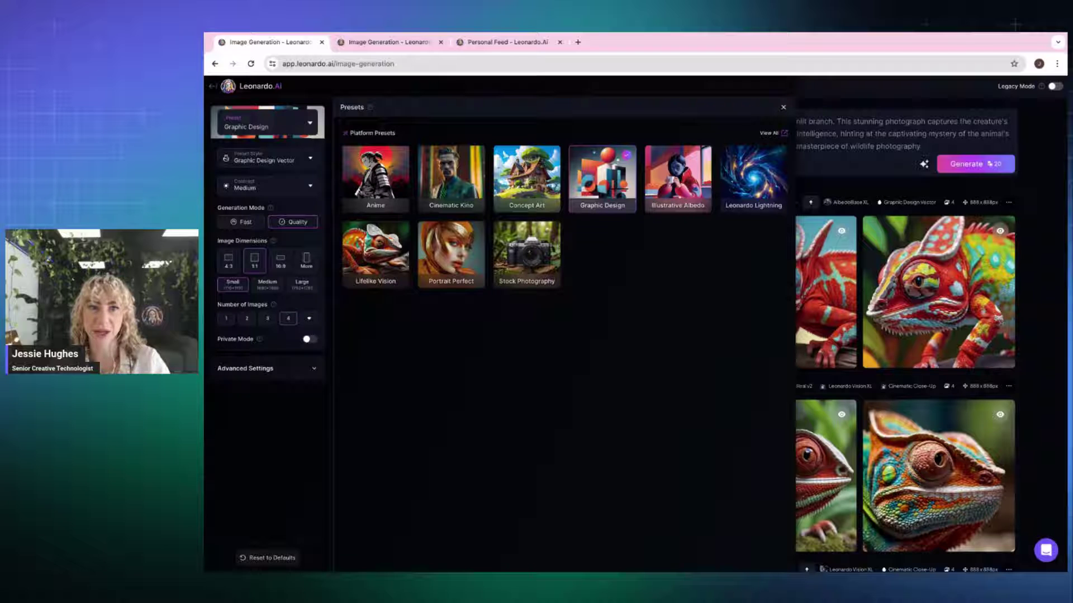
{"action": "left_click", "coordinate": [526, 263]}
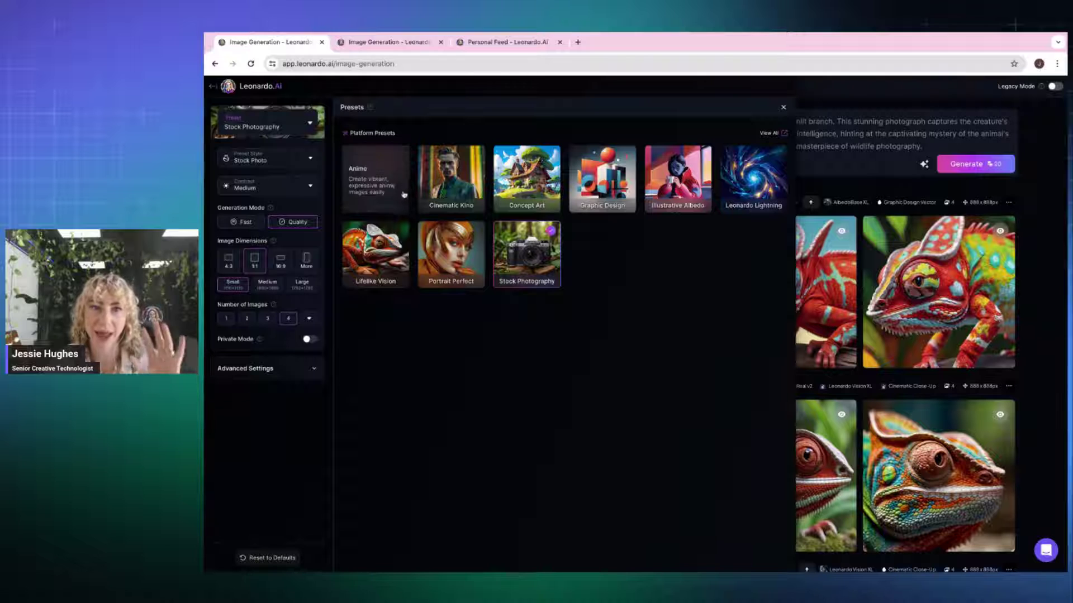
{"action": "left_click", "coordinate": [351, 276]}
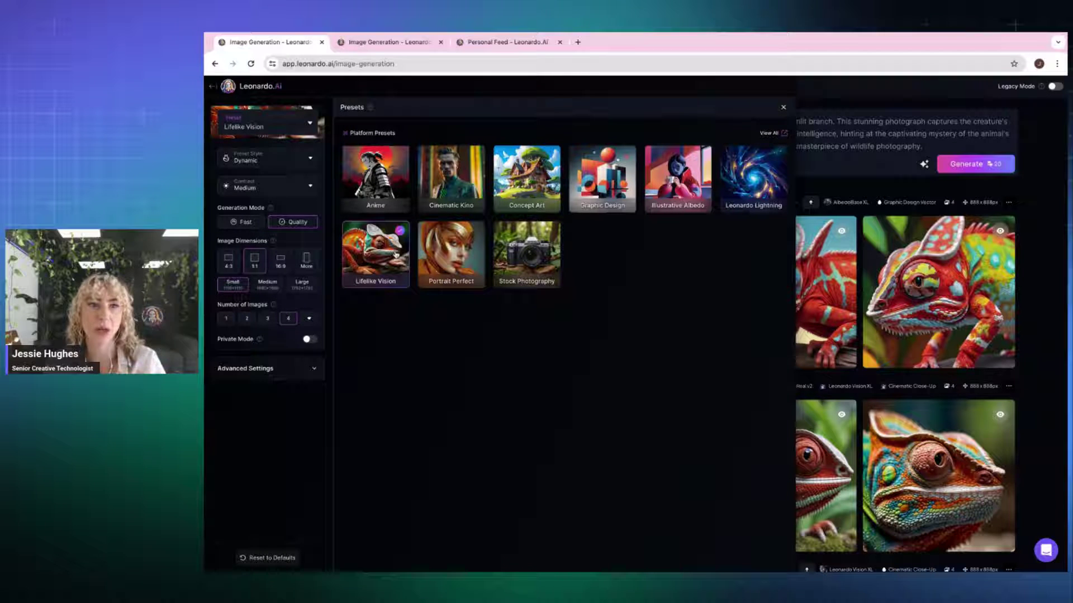
- Keep Dynamic as the preset style, then preview and collapse Advanced Settings
{"action": "left_click", "coordinate": [309, 159]}
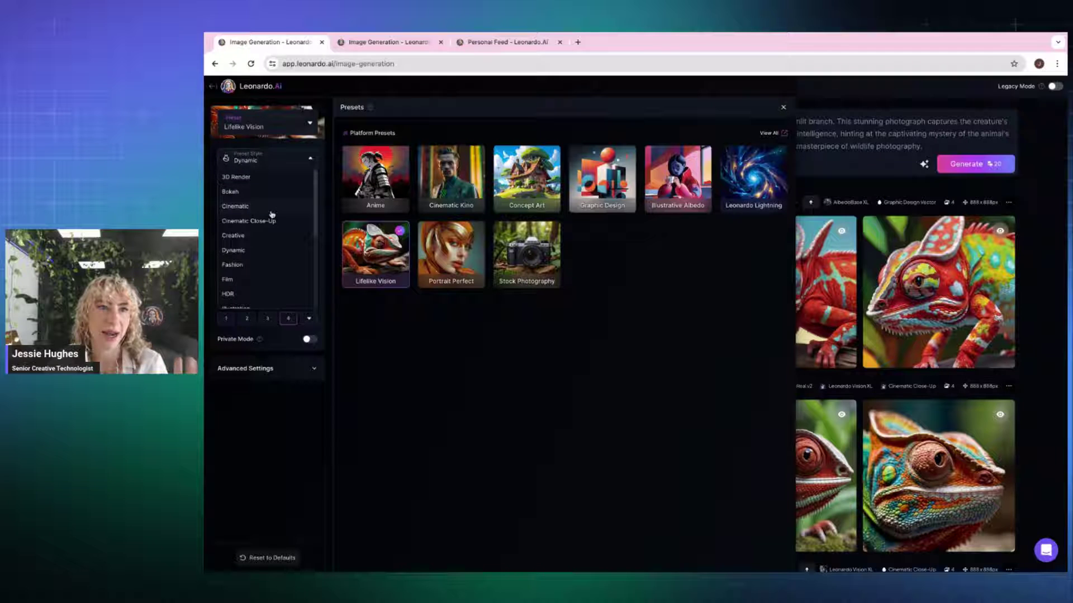
{"action": "scroll", "coordinate": [269, 211], "scroll_direction": "down", "scroll_amount": 1}
{"action": "scroll", "coordinate": [268, 211], "scroll_direction": "down", "scroll_amount": 2}
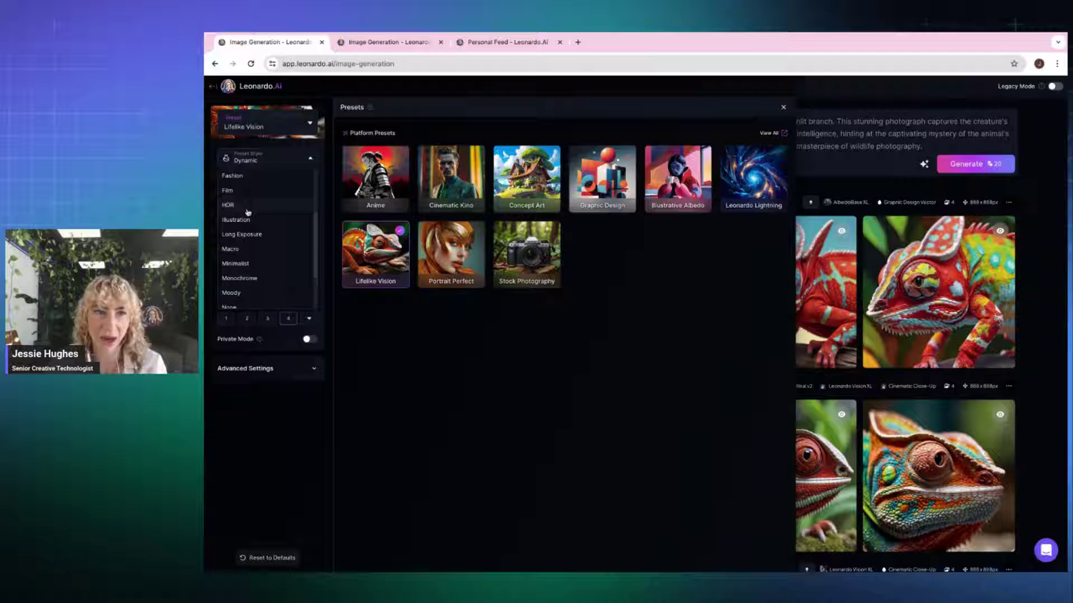
{"action": "left_click", "coordinate": [299, 158]}
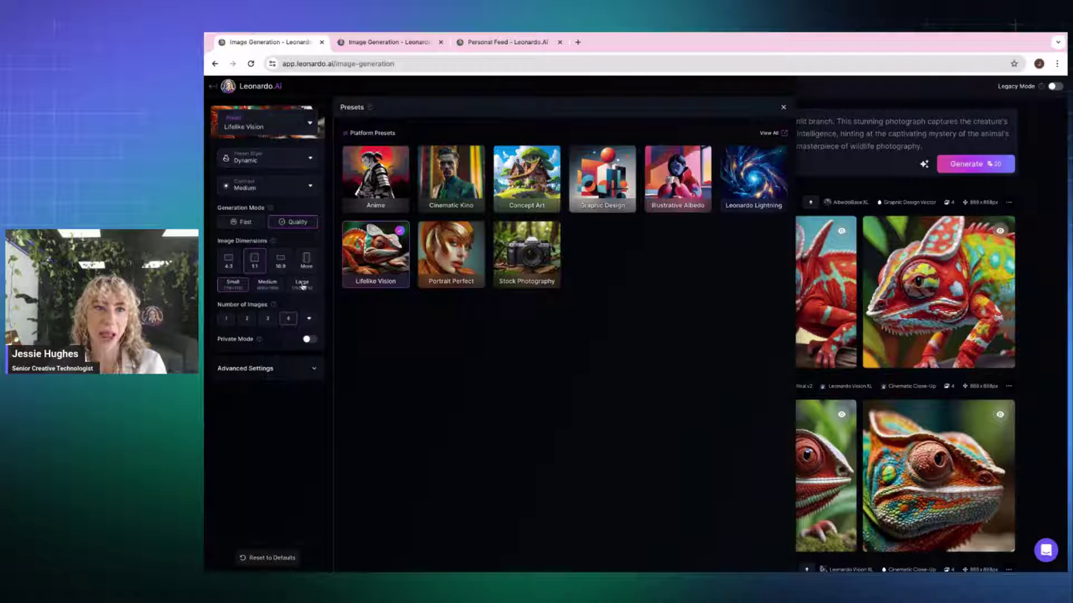
{"action": "left_click", "coordinate": [314, 371]}
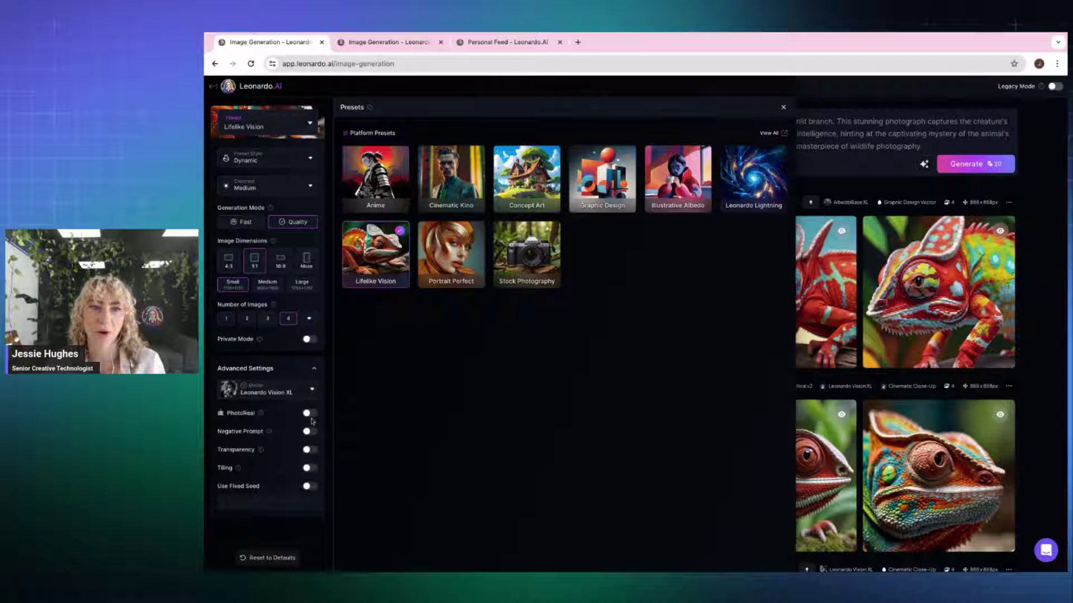
{"action": "left_click", "coordinate": [314, 370]}
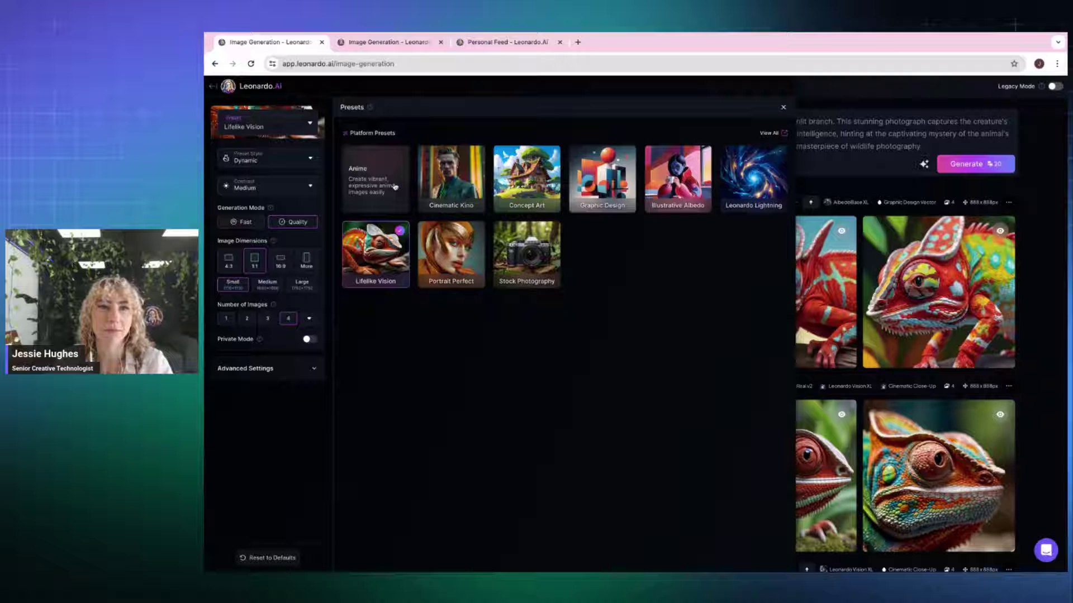
{"action": "left_click", "coordinate": [463, 249]}
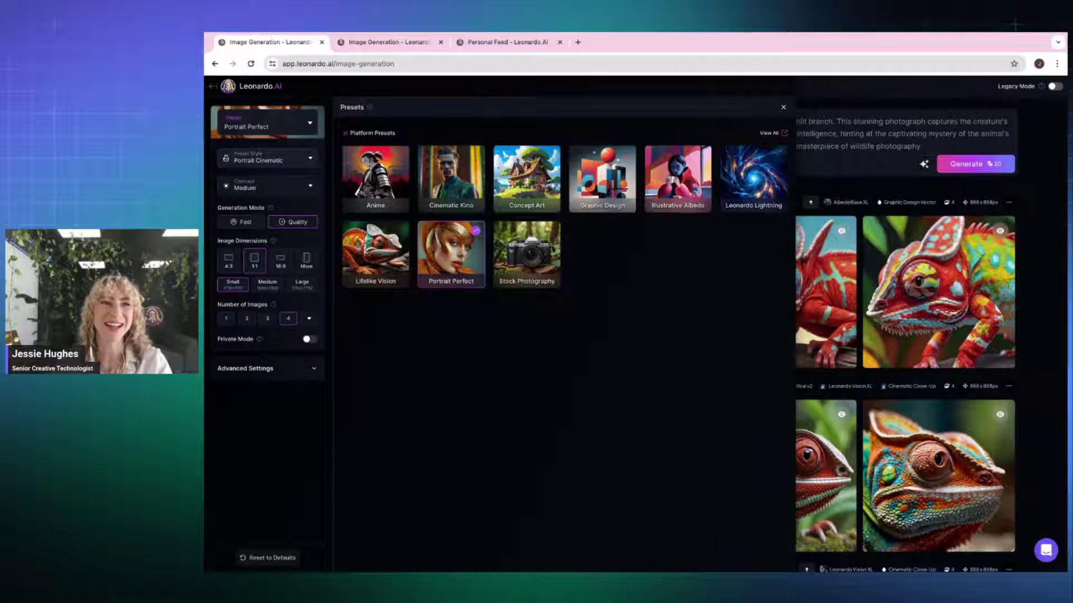
{"action": "left_click", "coordinate": [269, 159]}
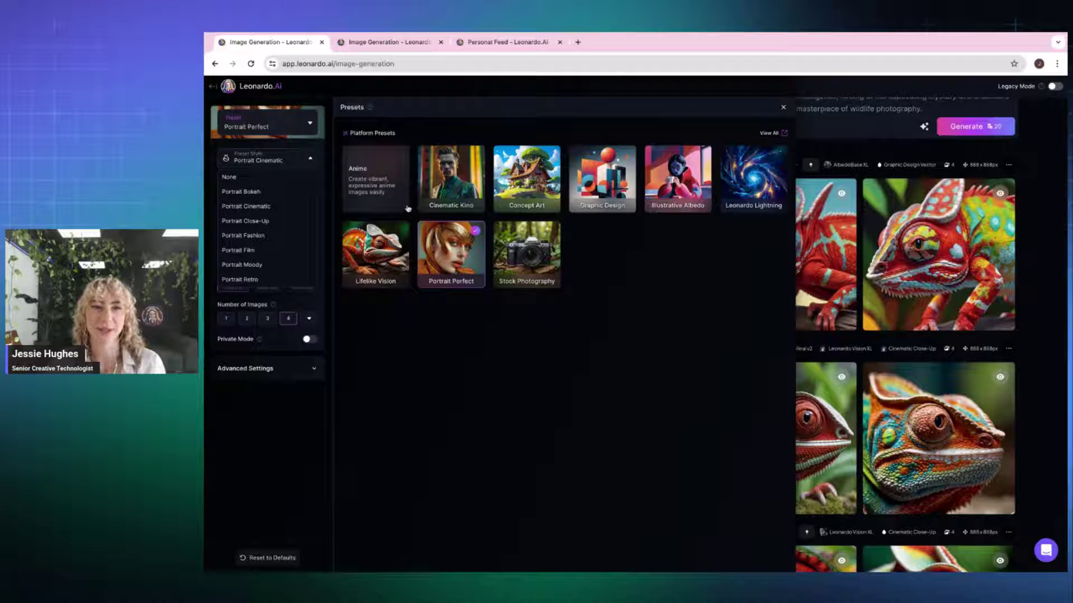
{"action": "left_click", "coordinate": [376, 254]}
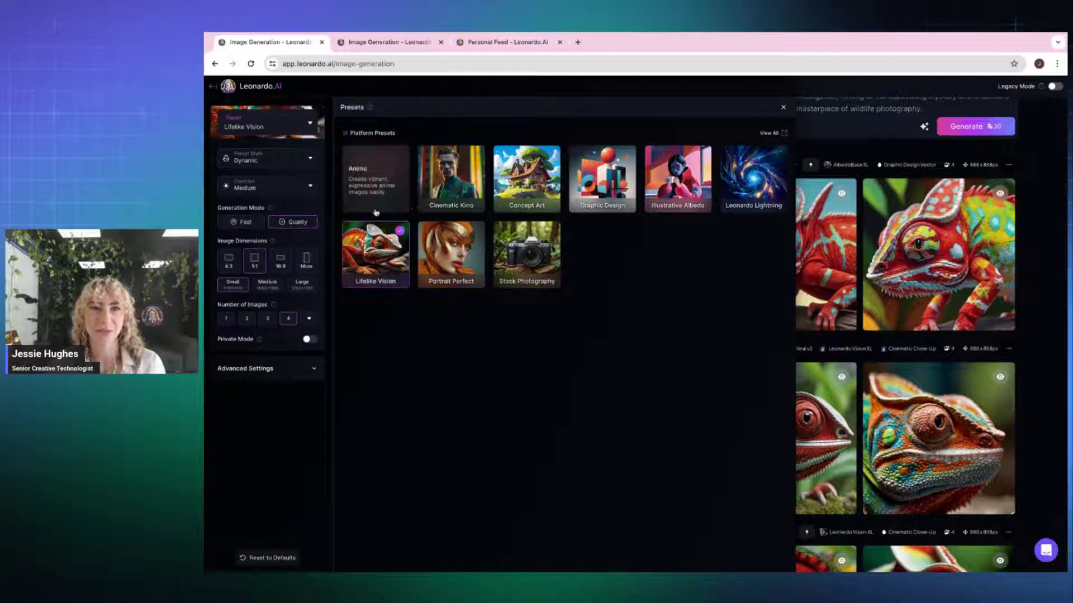
{"action": "left_click", "coordinate": [306, 160]}
{"action": "scroll", "coordinate": [283, 198], "scroll_direction": "down", "scroll_amount": 5}
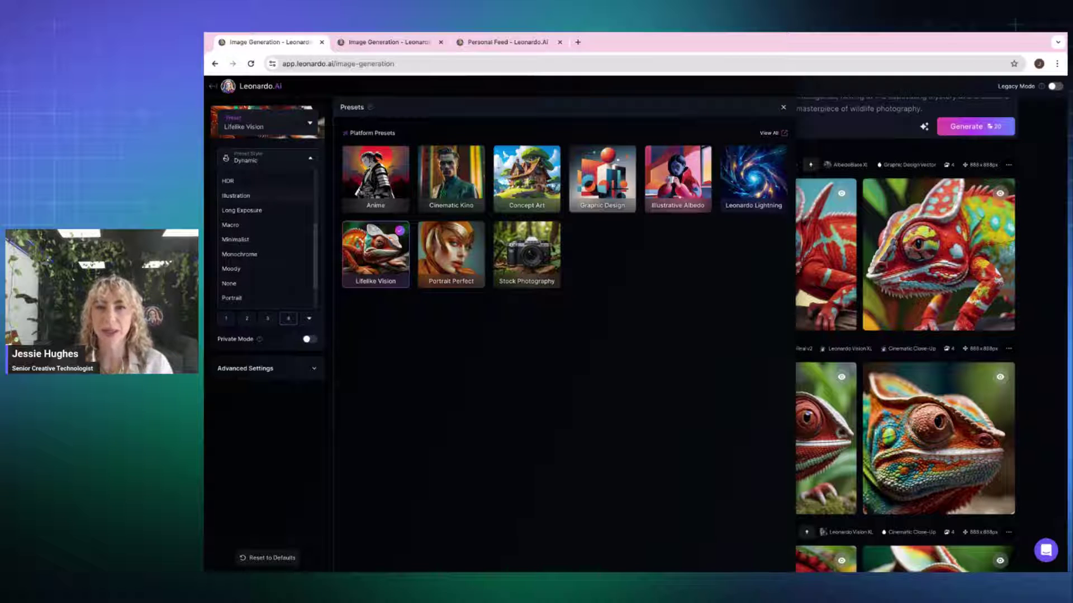
{"action": "scroll", "coordinate": [266, 235], "scroll_direction": "down", "scroll_amount": 2}
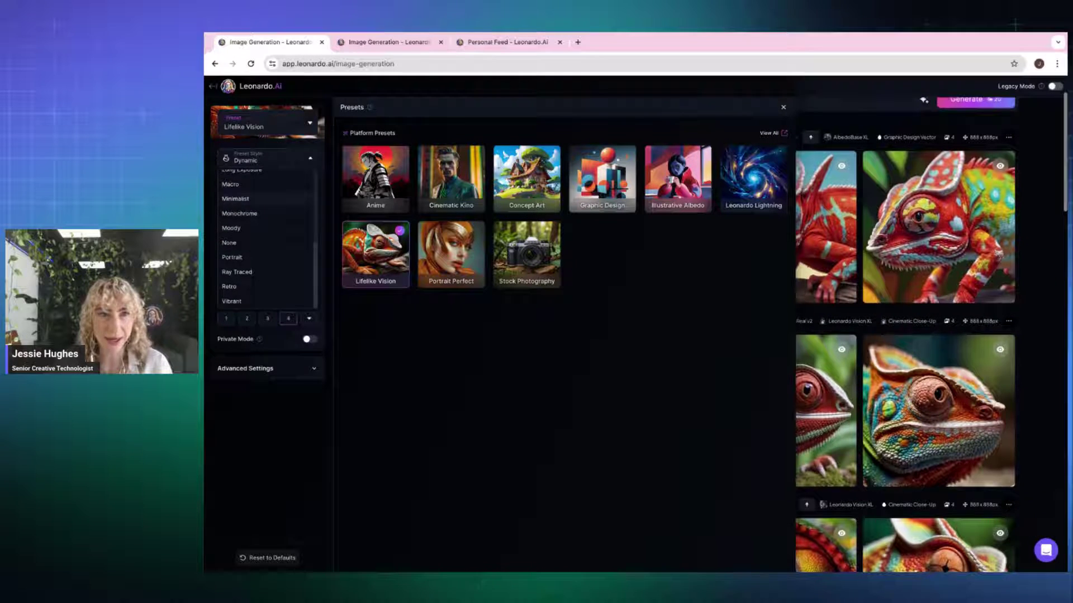
{"action": "scroll", "coordinate": [283, 213], "scroll_direction": "up", "scroll_amount": 5}
{"action": "scroll", "coordinate": [282, 213], "scroll_direction": "up", "scroll_amount": 1}
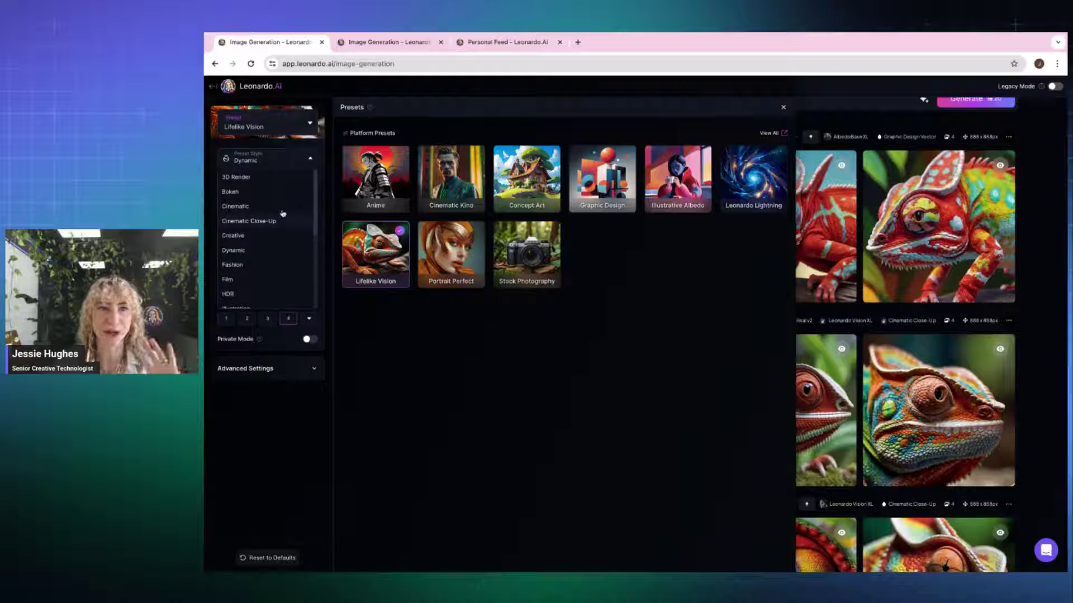
{"action": "left_click", "coordinate": [303, 164]}
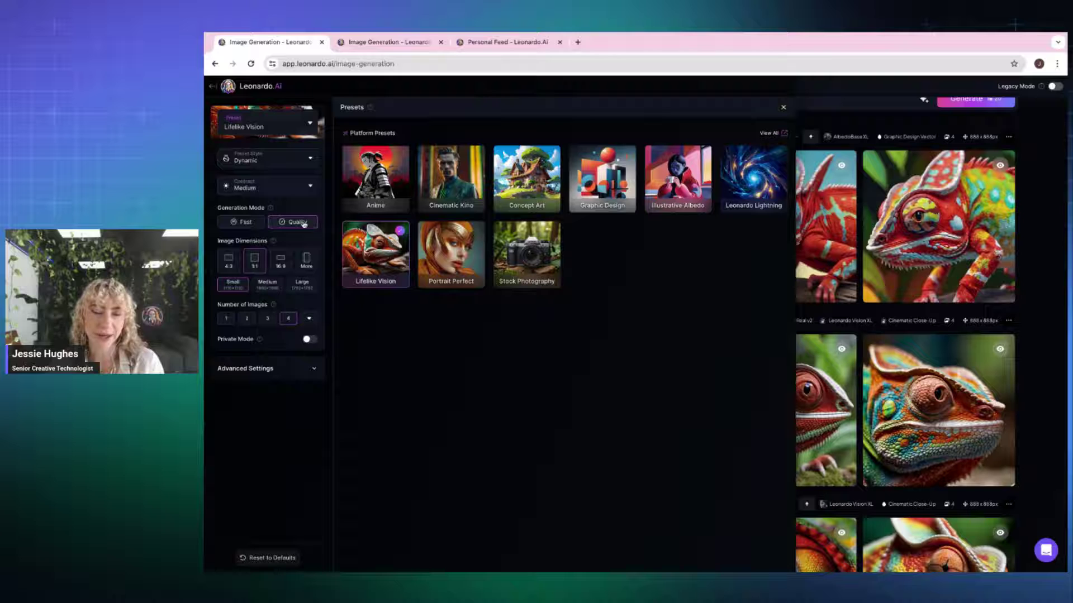
{"action": "left_click", "coordinate": [257, 225]}
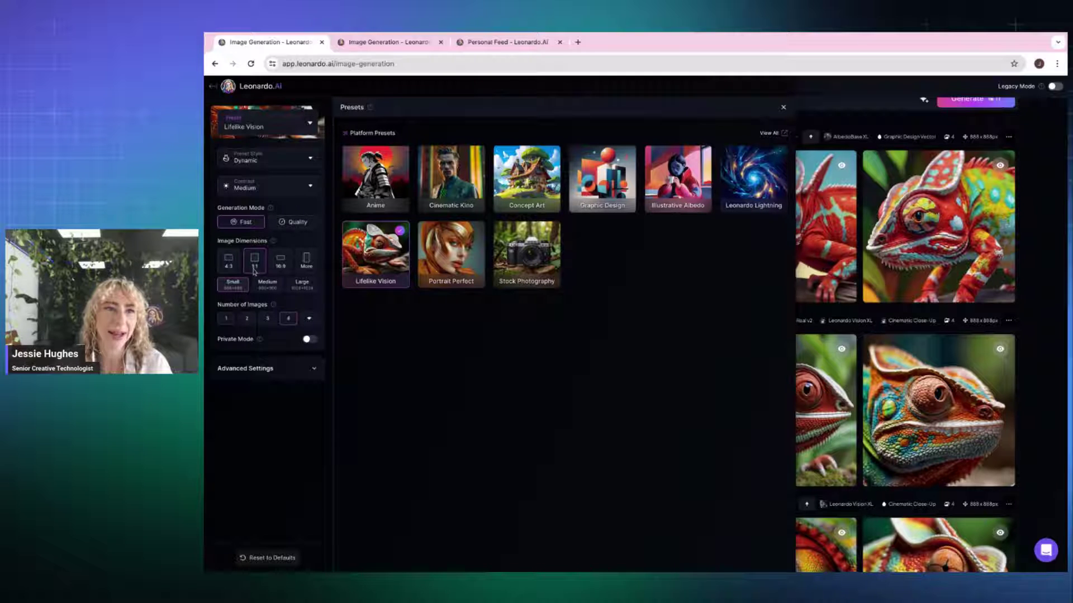
{"action": "left_click", "coordinate": [293, 226]}
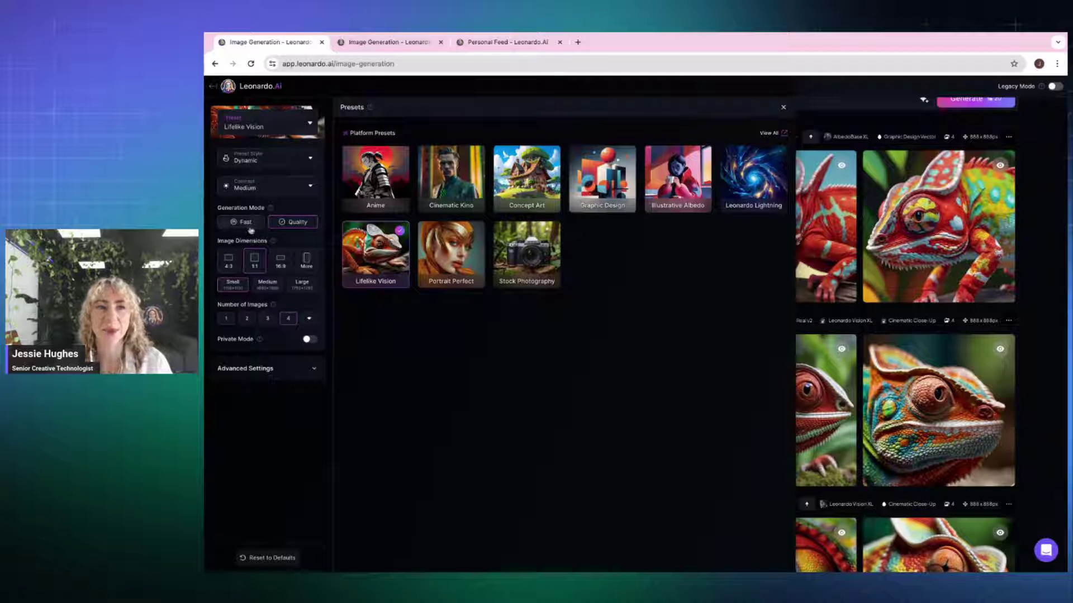
{"action": "mouse_move", "coordinate": [271, 210]}
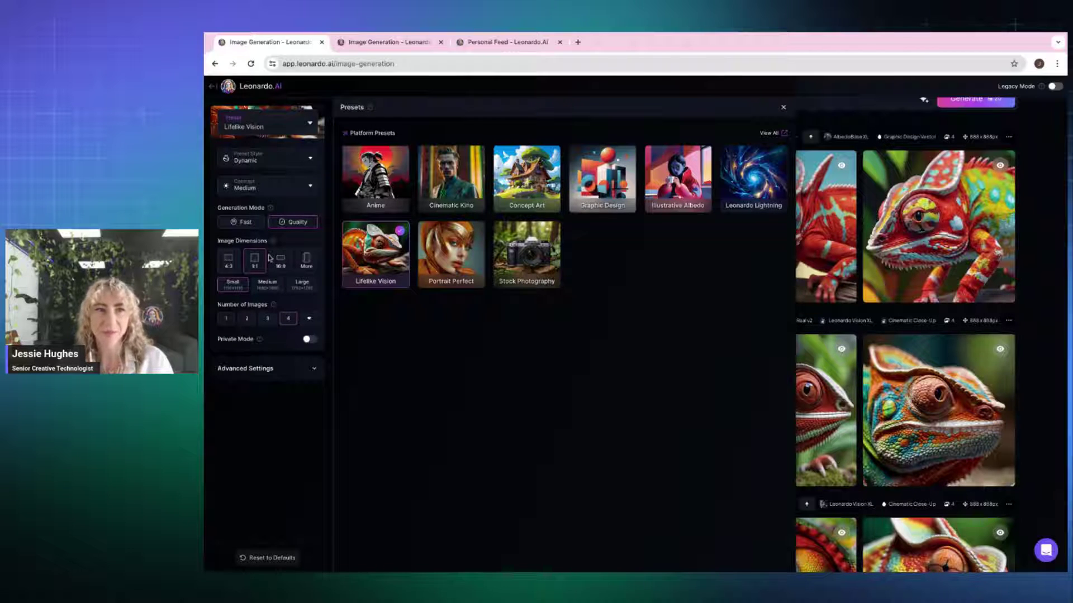
- Show all aspect-ratio options at 1:1 and expand Advanced Settings revealing Leonardo Vision XL
{"action": "left_click", "coordinate": [309, 263]}
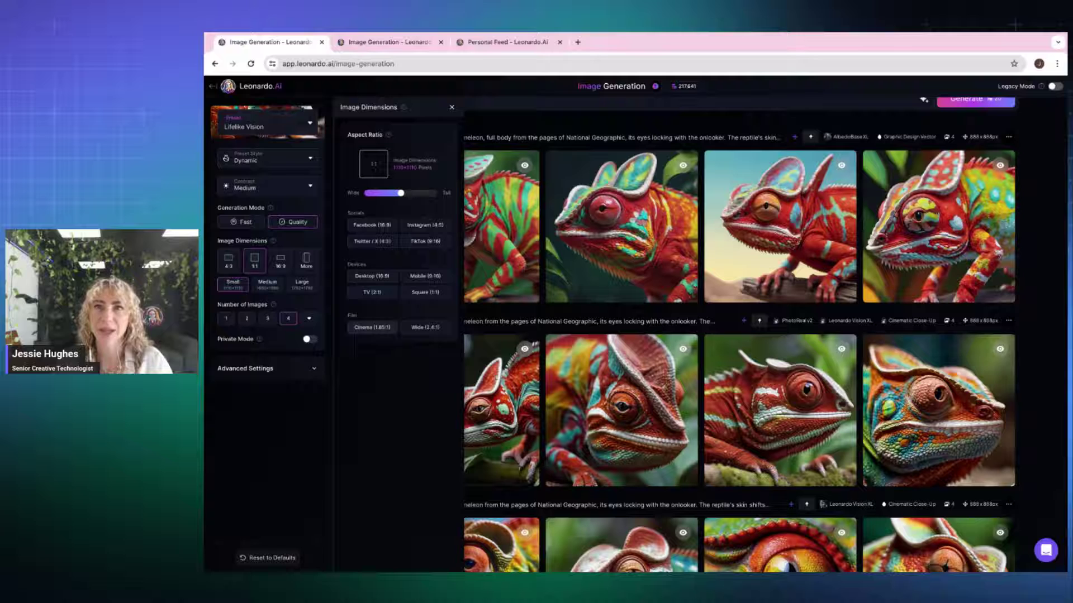
{"action": "left_click", "coordinate": [313, 369]}
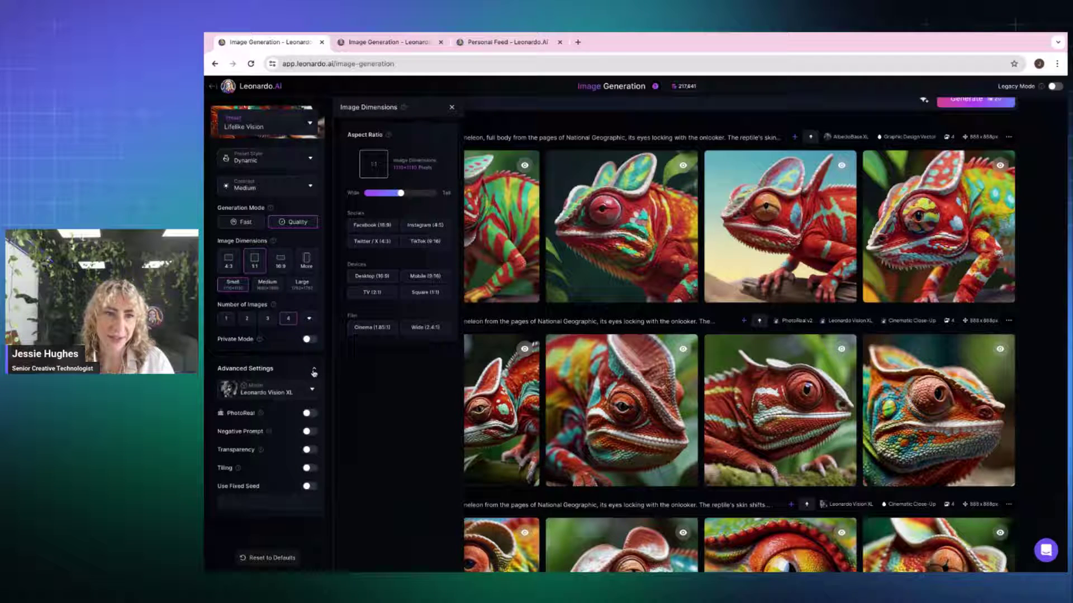
- Browse the model list keeping Leonardo Vision XL, and restore the Presets gallery
{"action": "left_click", "coordinate": [308, 393]}
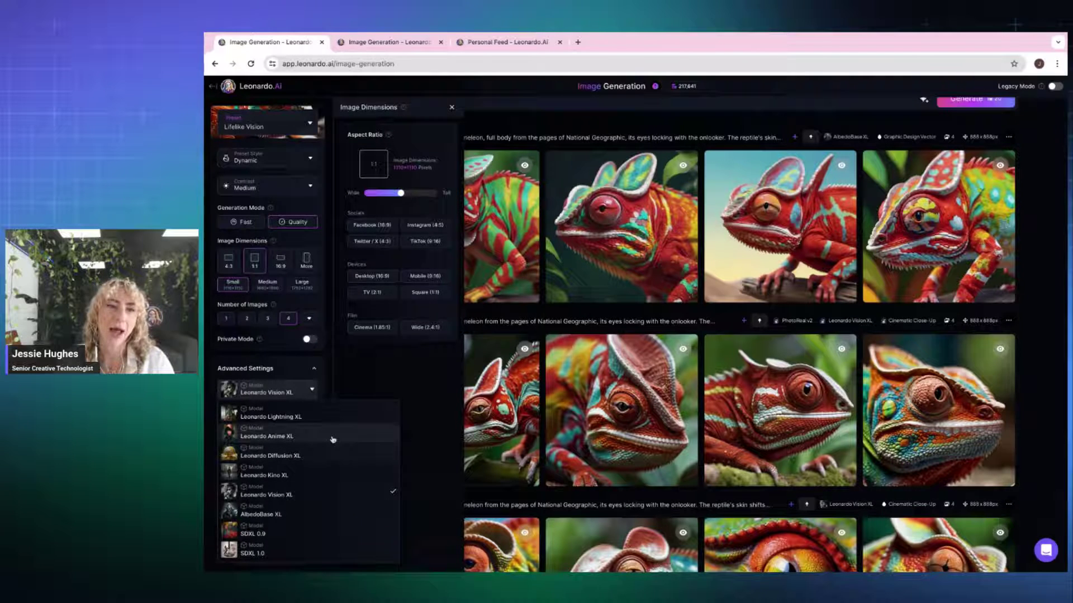
{"action": "left_click", "coordinate": [311, 393]}
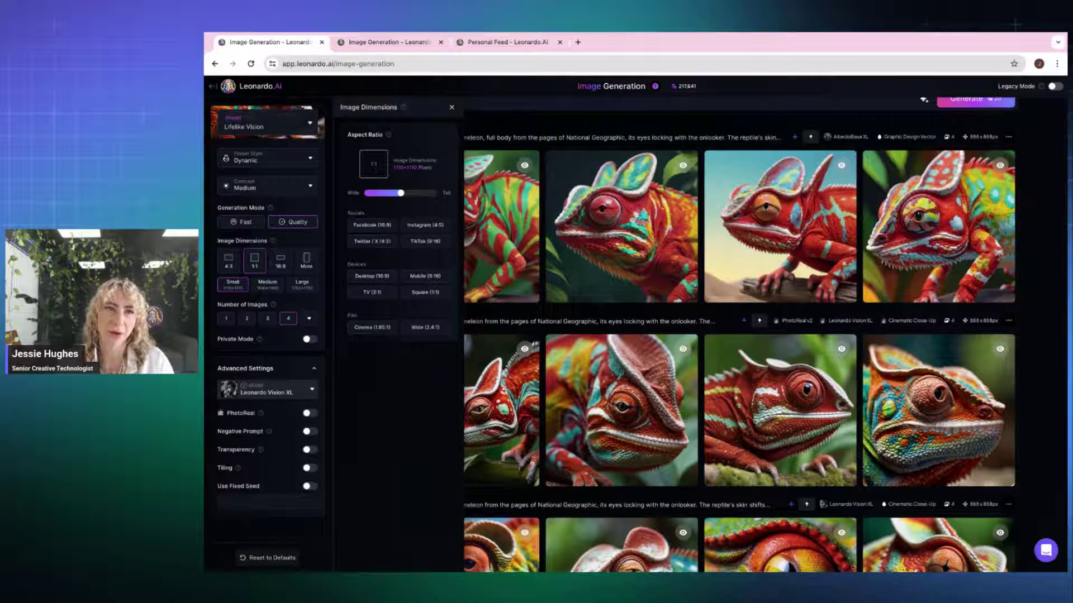
{"action": "left_click", "coordinate": [310, 122]}
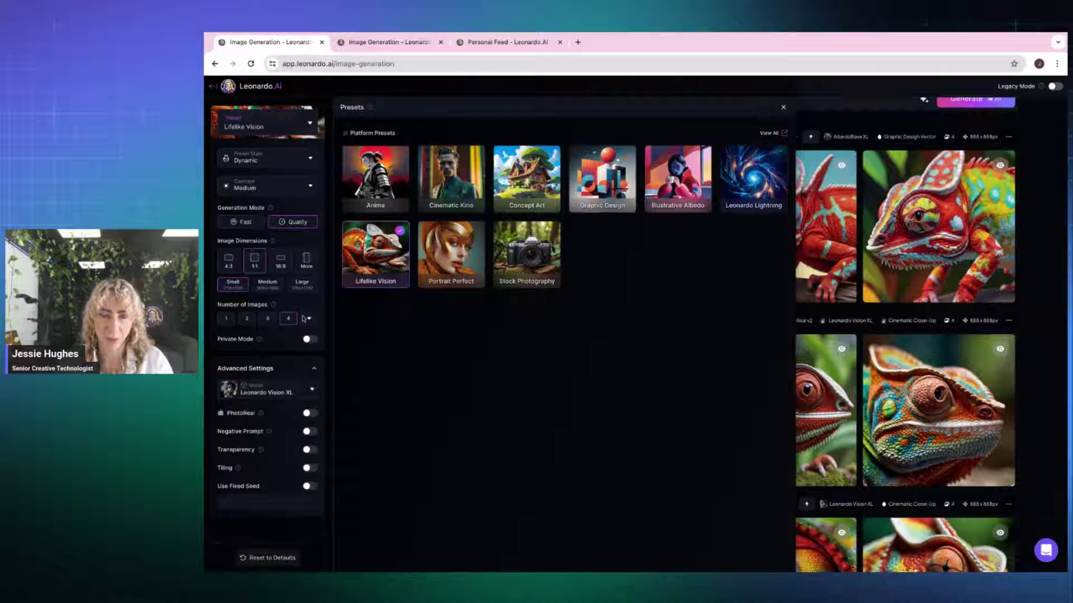
{"action": "left_click", "coordinate": [312, 392]}
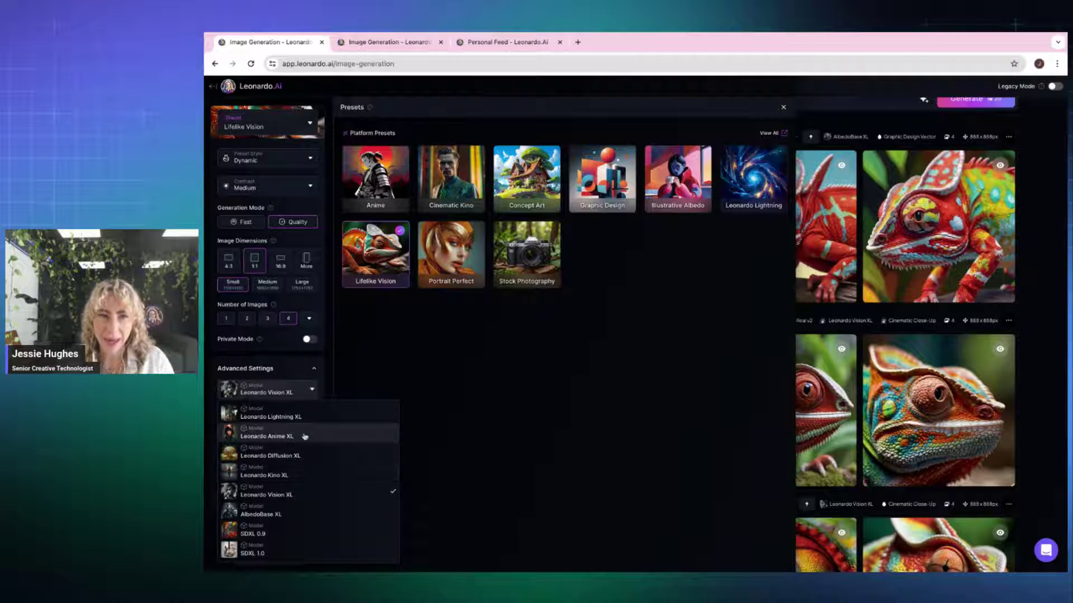
- Turn PhotoReal on for photorealistic output and close the Presets panel
{"action": "left_click", "coordinate": [307, 395]}
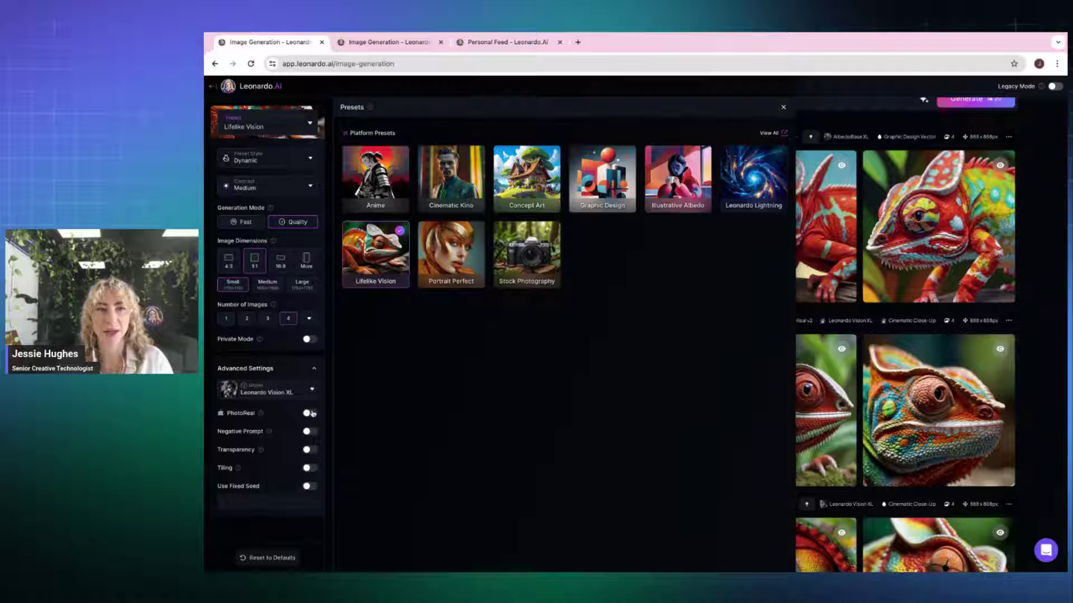
{"action": "left_click", "coordinate": [308, 413]}
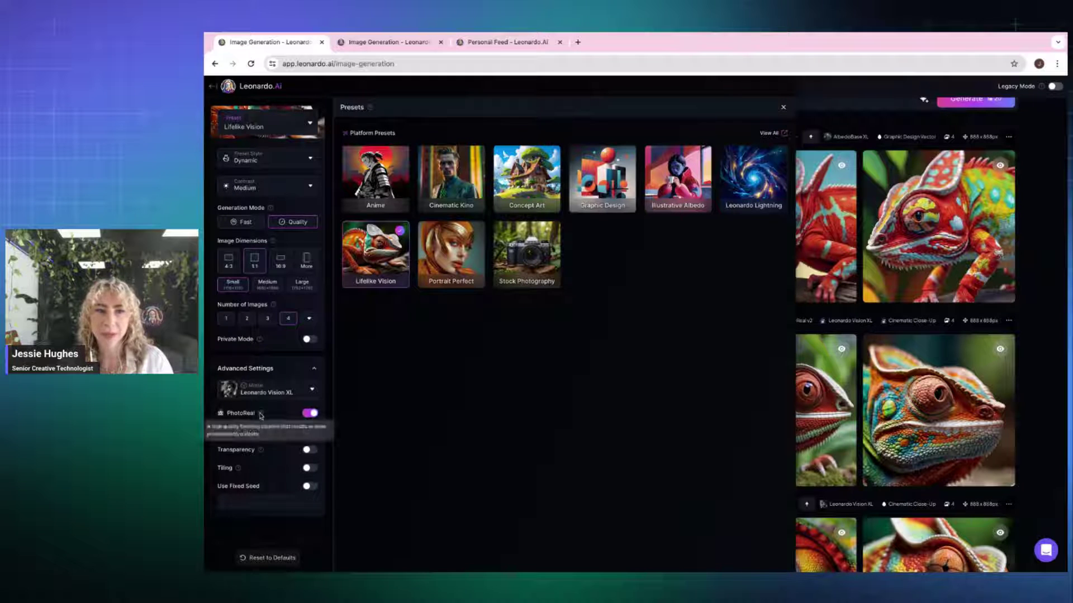
{"action": "mouse_move", "coordinate": [261, 416]}
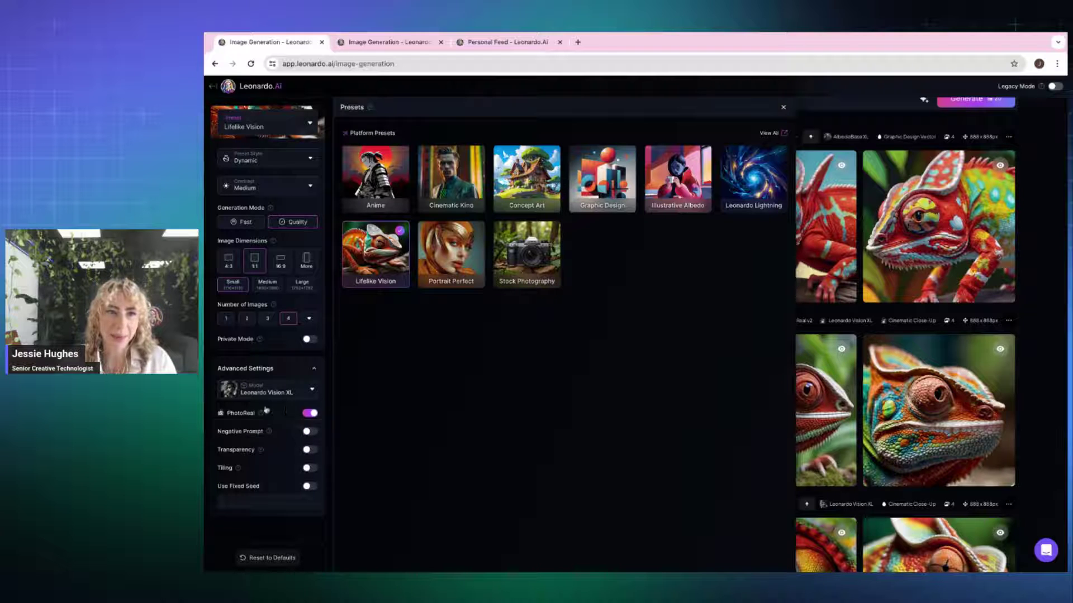
{"action": "left_click", "coordinate": [310, 414]}
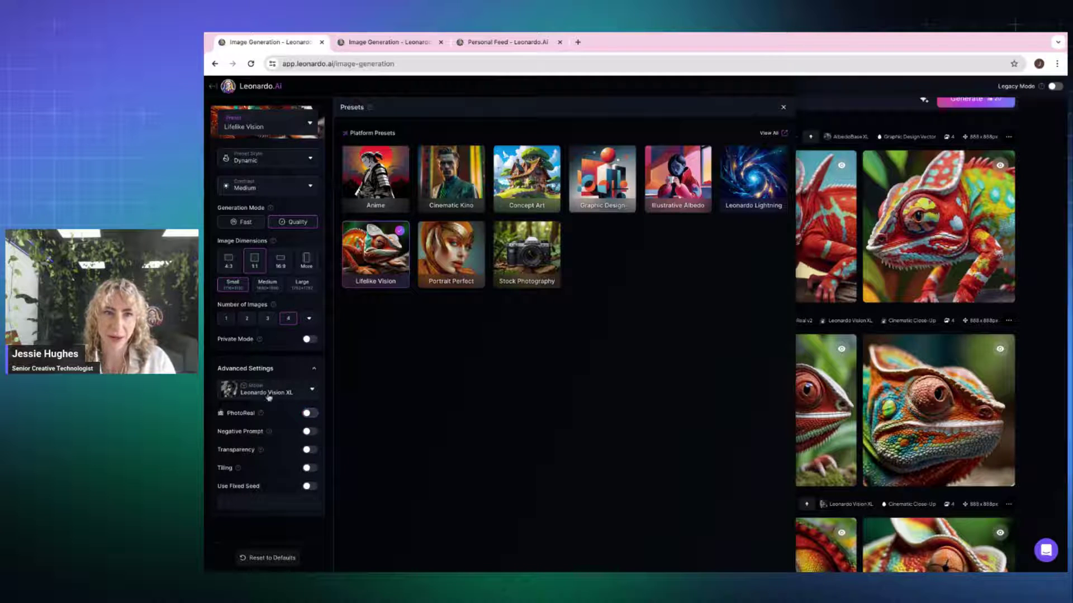
{"action": "mouse_move", "coordinate": [380, 205]}
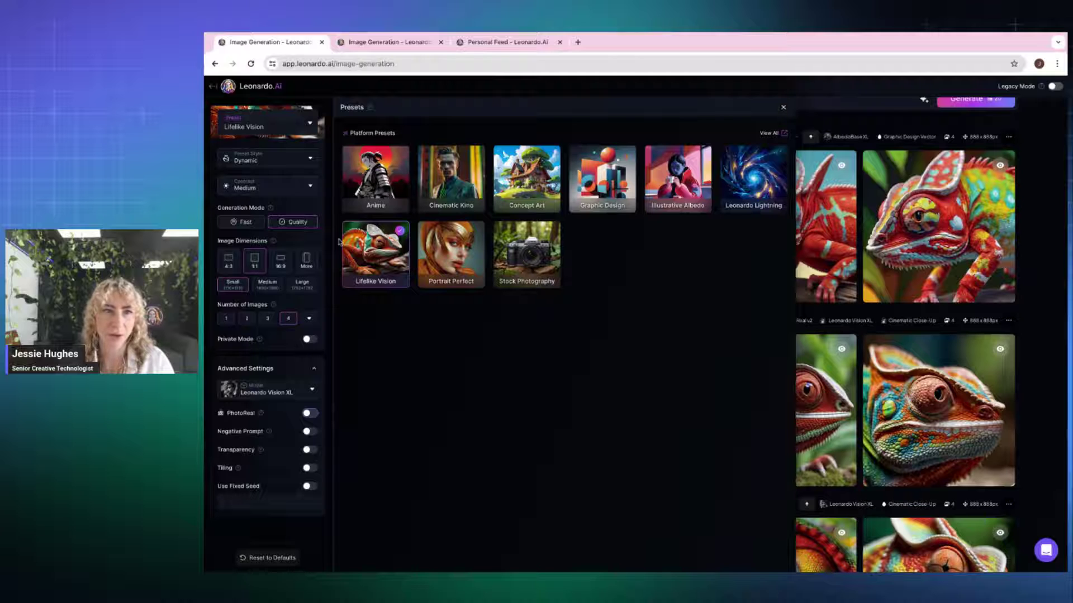
{"action": "left_click", "coordinate": [309, 413]}
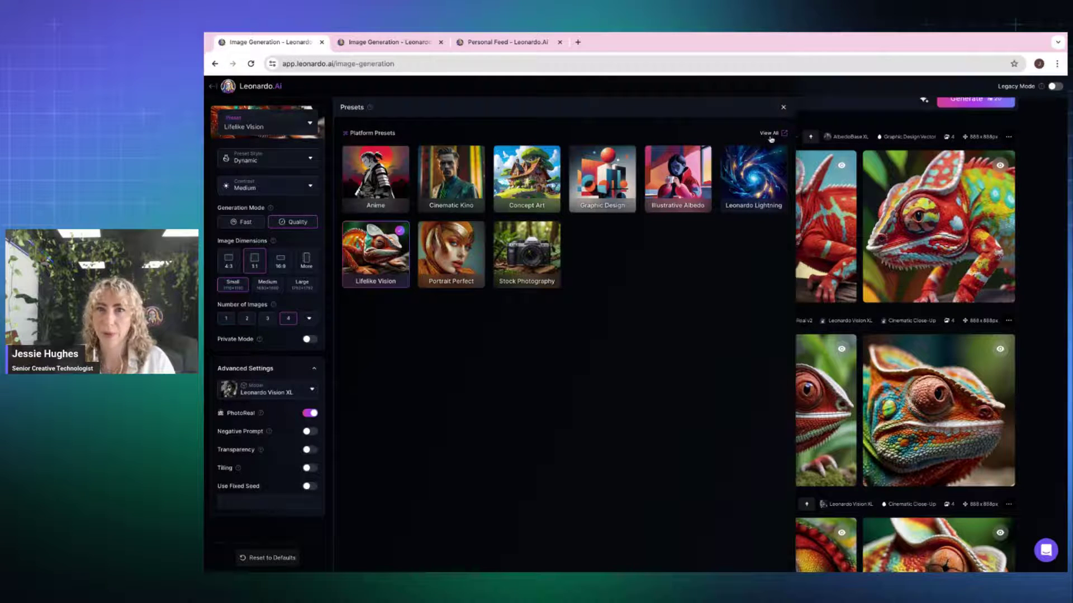
{"action": "left_click", "coordinate": [783, 108]}
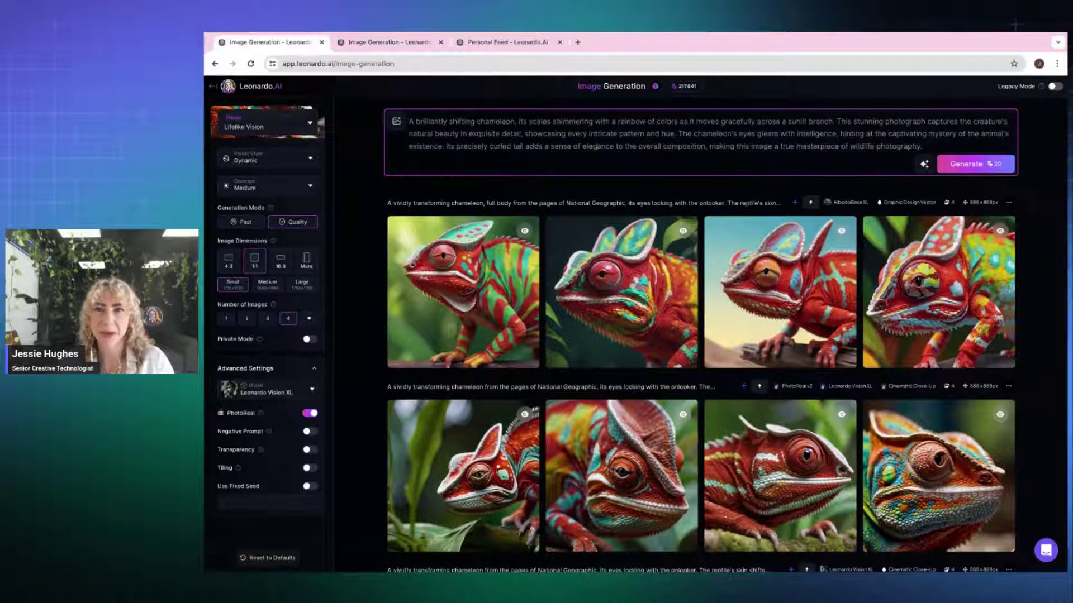
- Generate four images from the enhanced chameleon prompt, spending 20 tokens
{"action": "left_click", "coordinate": [965, 168]}
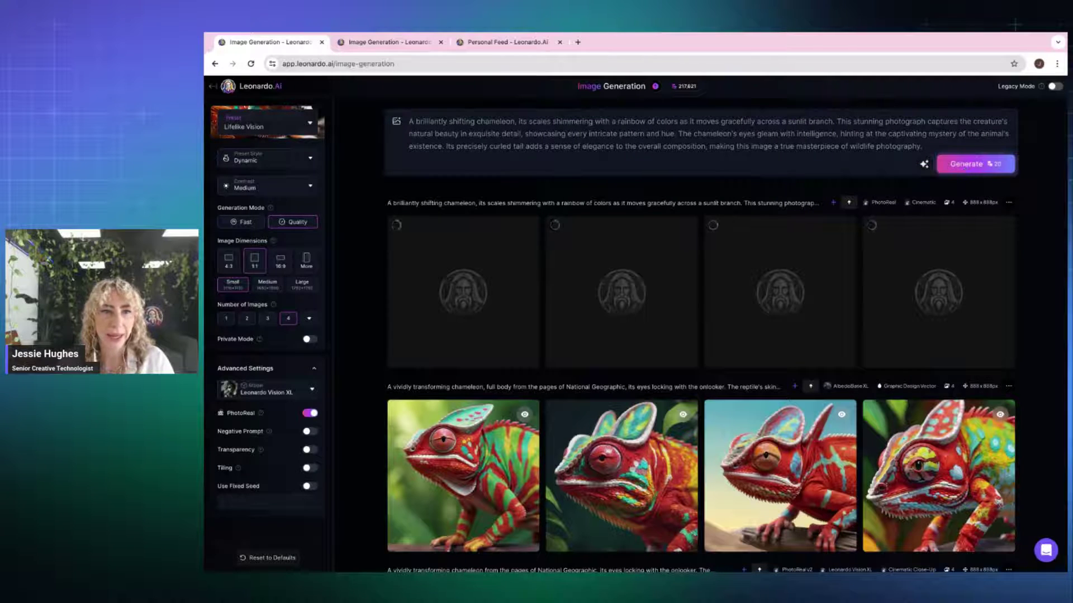
{"action": "scroll", "coordinate": [965, 167], "scroll_direction": "down", "scroll_amount": 4}
{"action": "scroll", "coordinate": [965, 168], "scroll_direction": "down", "scroll_amount": 4}
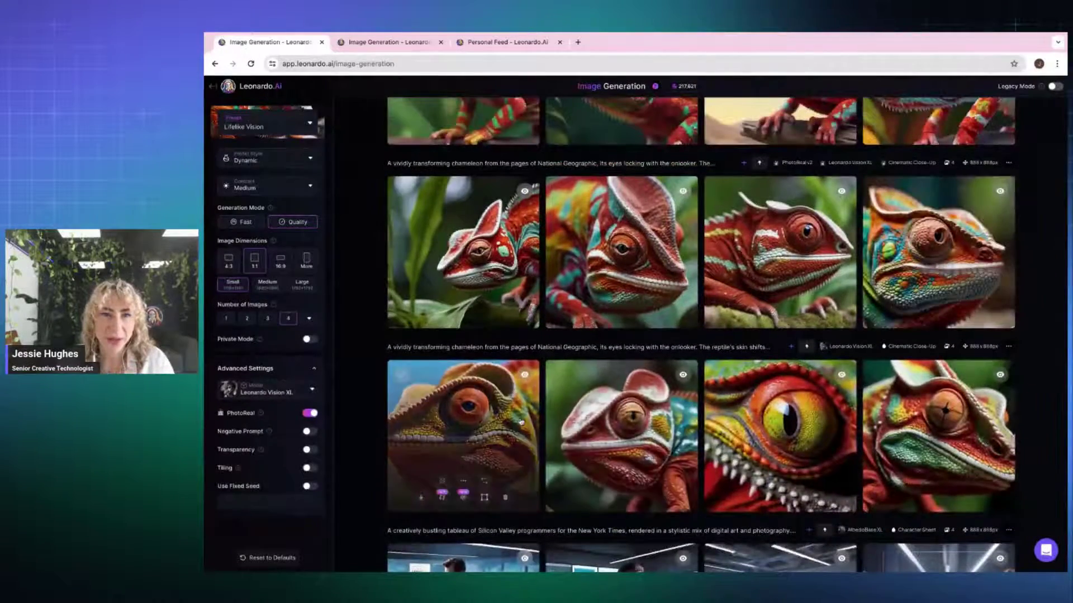
{"action": "left_click", "coordinate": [464, 435]}
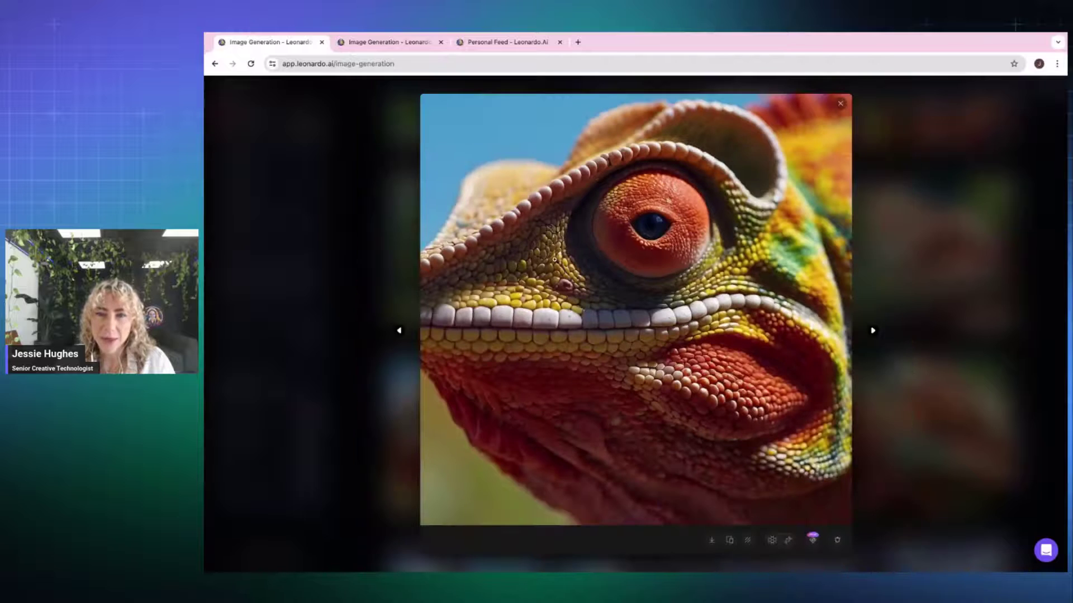
{"action": "left_click", "coordinate": [532, 296]}
{"action": "left_click", "coordinate": [544, 266]}
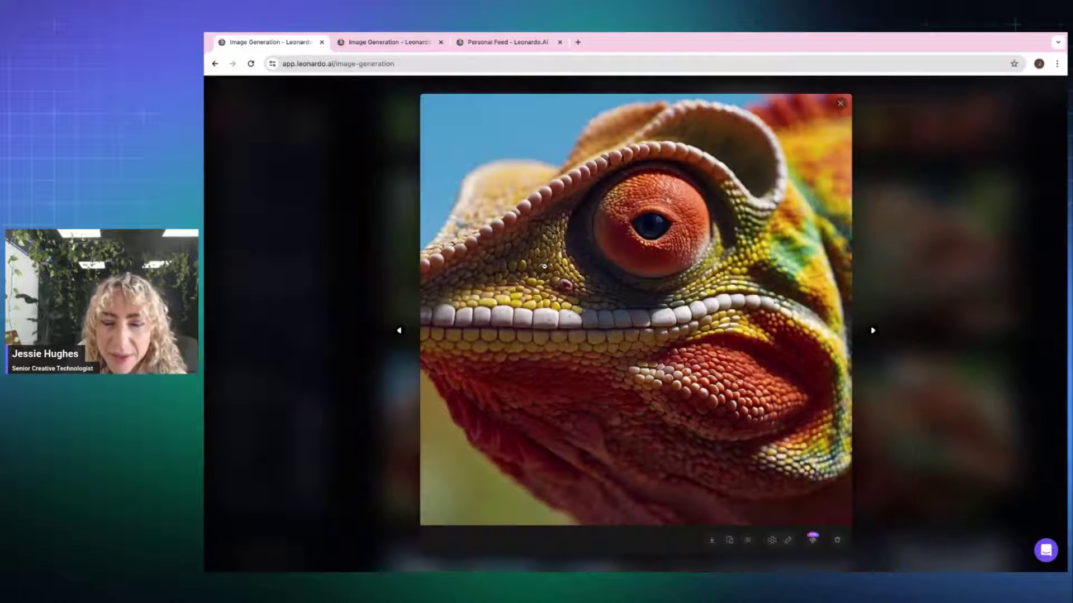
{"action": "left_click", "coordinate": [399, 331]}
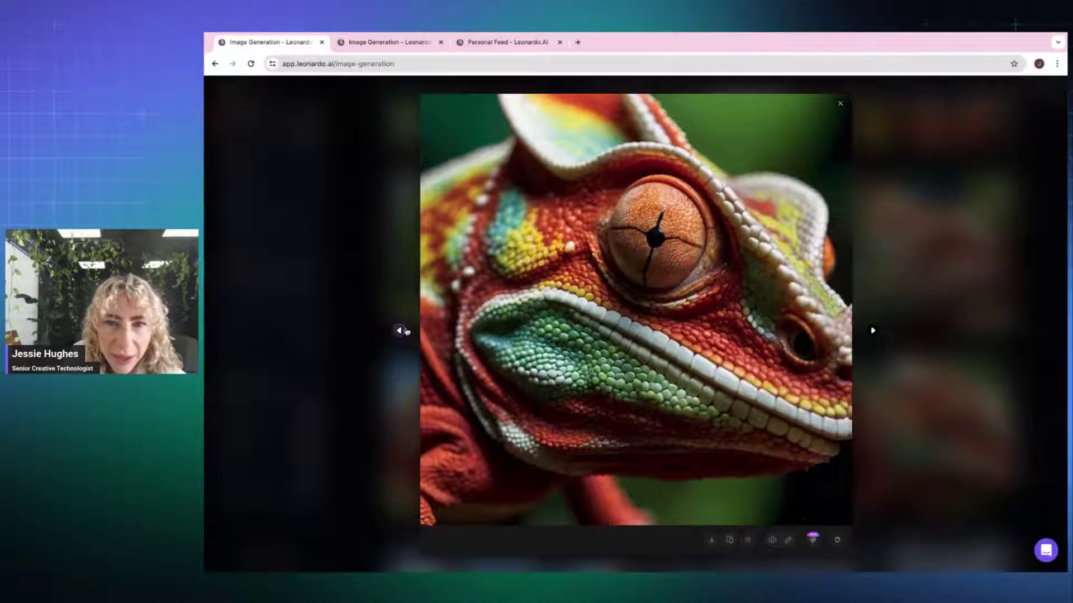
{"action": "left_click", "coordinate": [964, 187]}
{"action": "scroll", "coordinate": [628, 273], "scroll_direction": "up", "scroll_amount": 2}
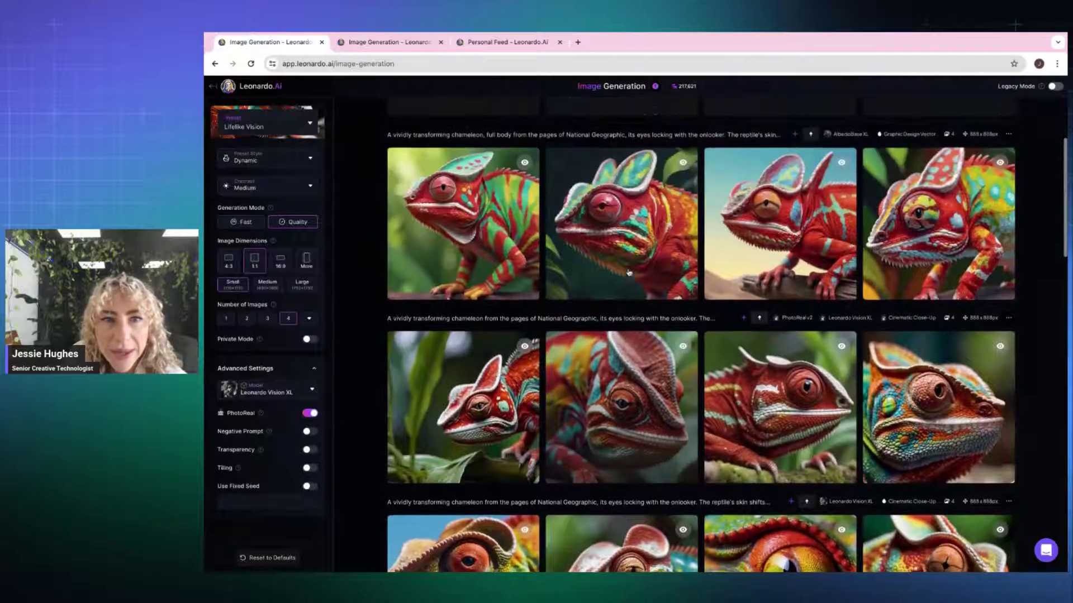
{"action": "left_click", "coordinate": [475, 240]}
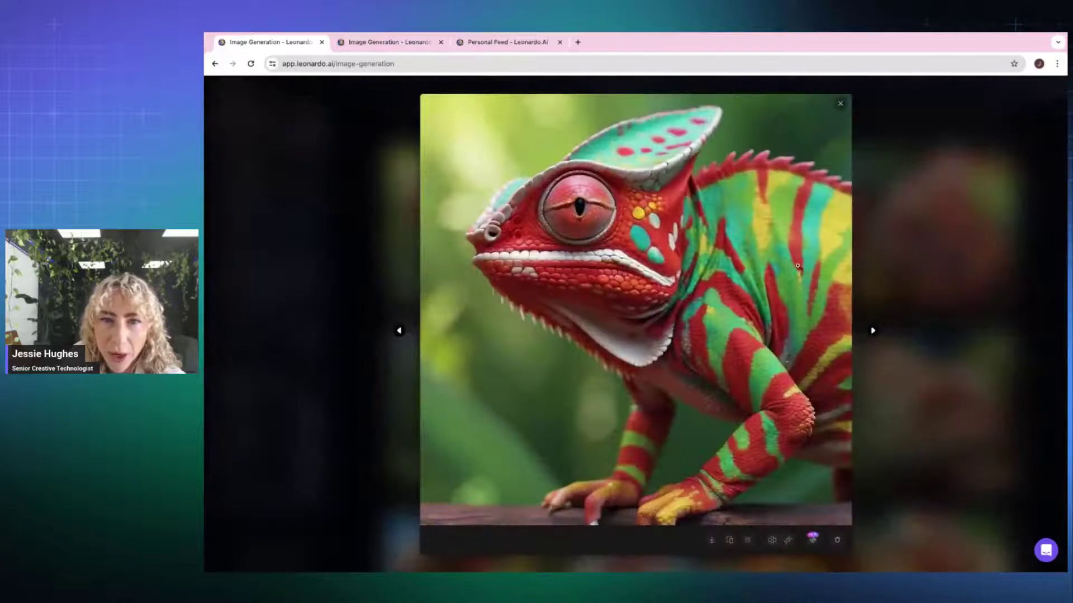
{"action": "left_click", "coordinate": [620, 201]}
{"action": "left_click", "coordinate": [894, 340]}
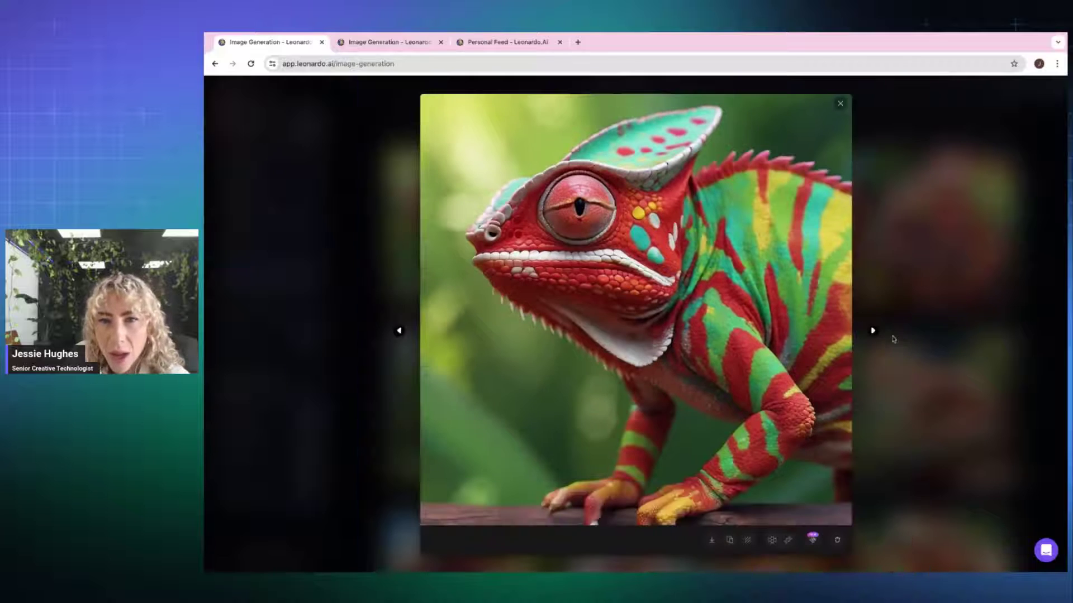
{"action": "left_click", "coordinate": [873, 331]}
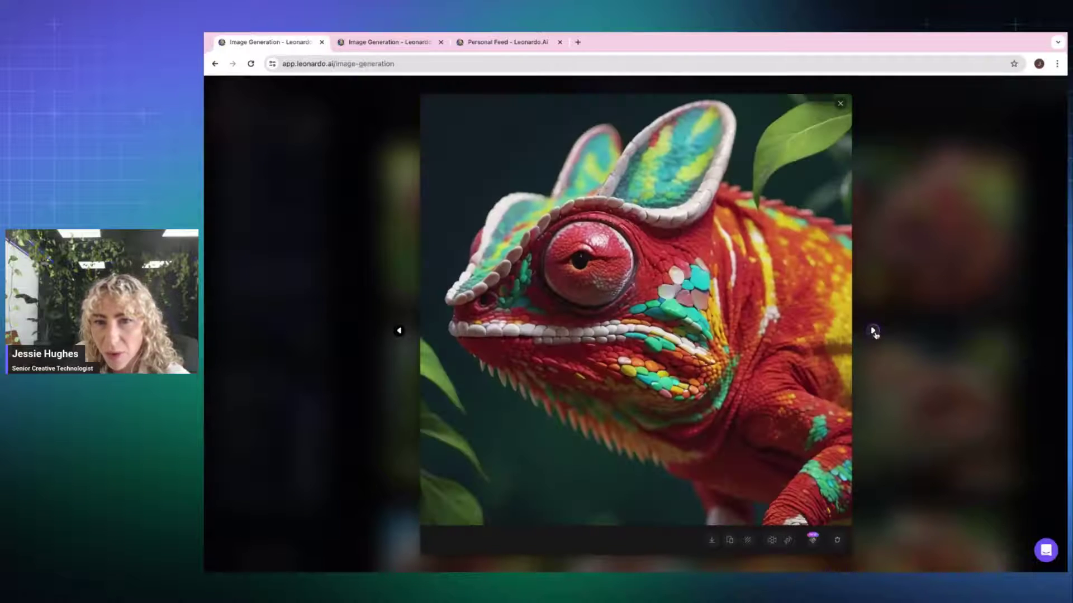
{"action": "left_click", "coordinate": [595, 210]}
{"action": "left_click", "coordinate": [647, 212]}
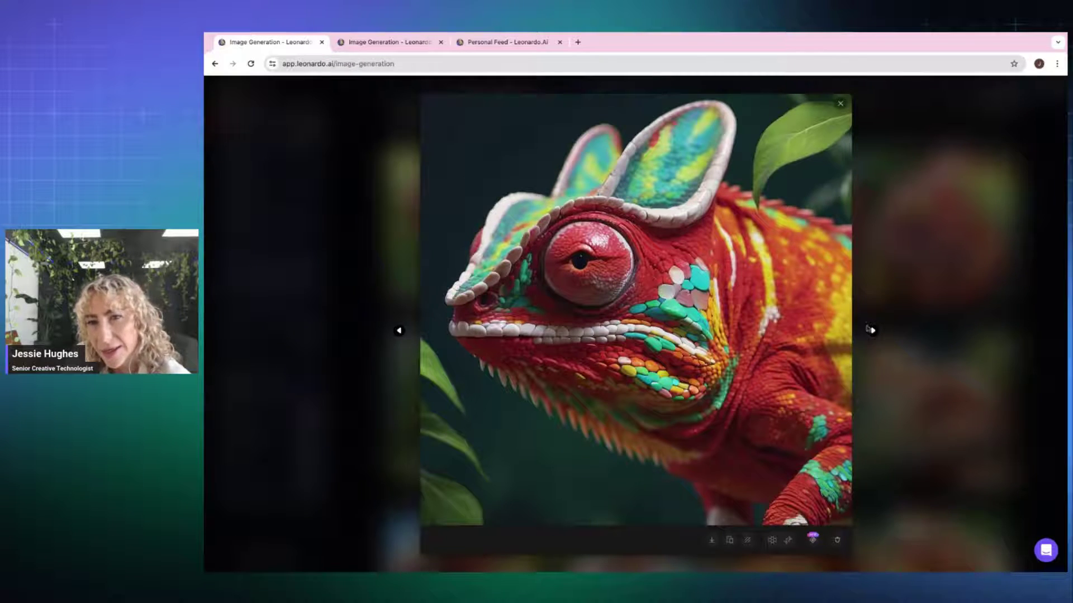
{"action": "left_click", "coordinate": [873, 330]}
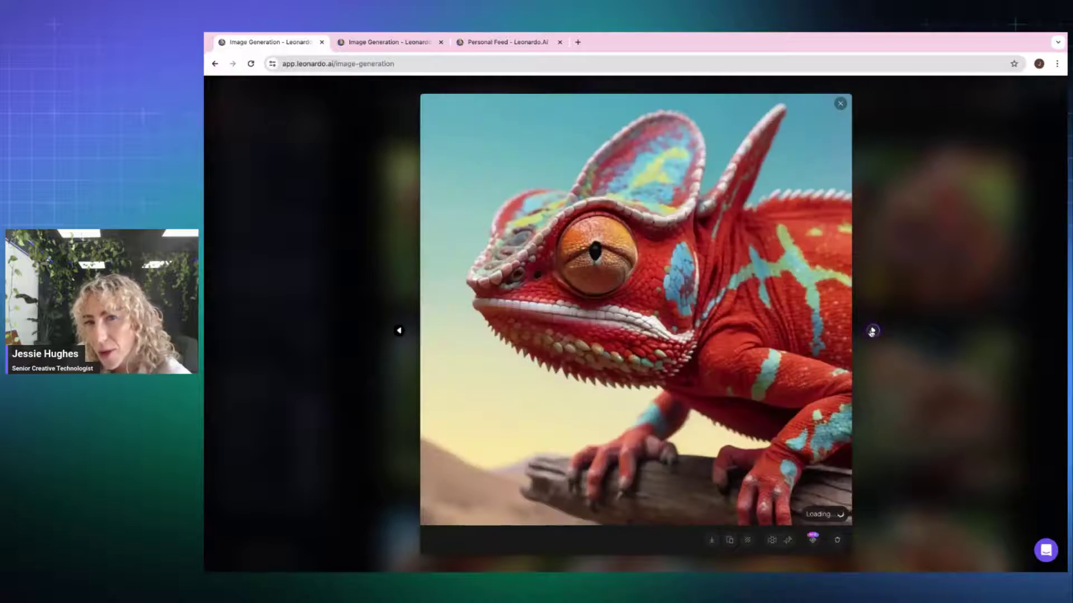
{"action": "left_click", "coordinate": [600, 273]}
{"action": "left_click", "coordinate": [600, 274]}
{"action": "left_click", "coordinate": [922, 249]}
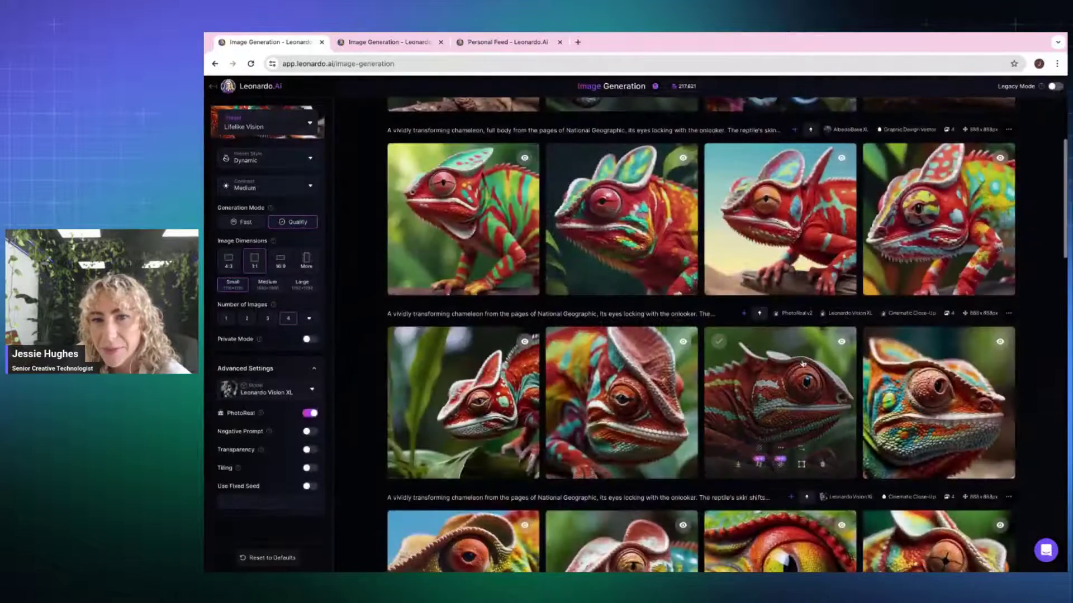
- Browse the four new rainbow chameleon images in the lightbox, zooming in on two
{"action": "scroll", "coordinate": [824, 346], "scroll_direction": "down", "scroll_amount": 3}
{"action": "scroll", "coordinate": [811, 357], "scroll_direction": "up", "scroll_amount": 8}
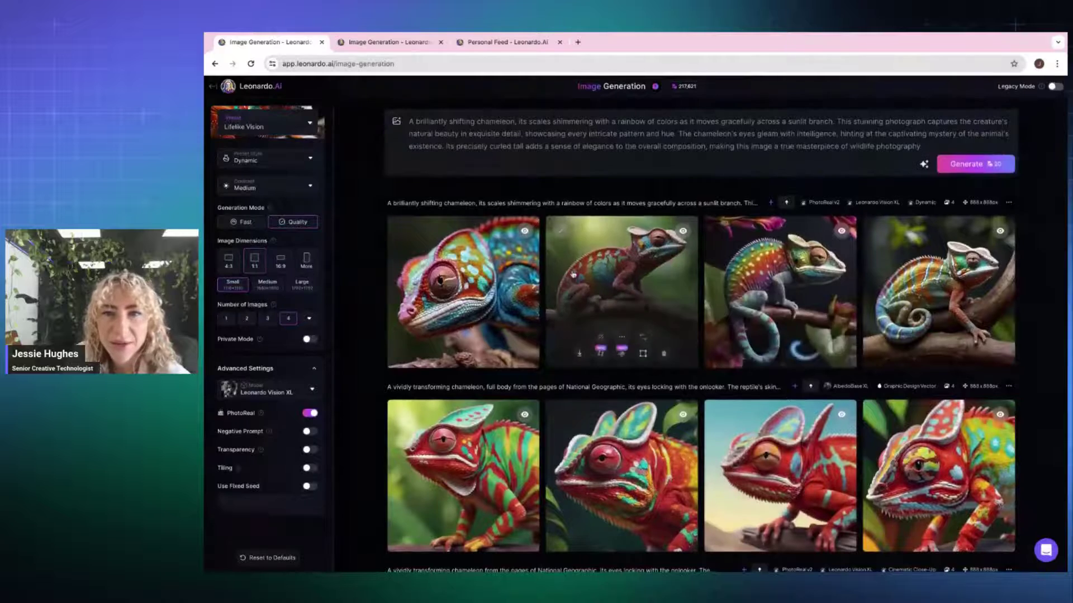
{"action": "left_click", "coordinate": [464, 291]}
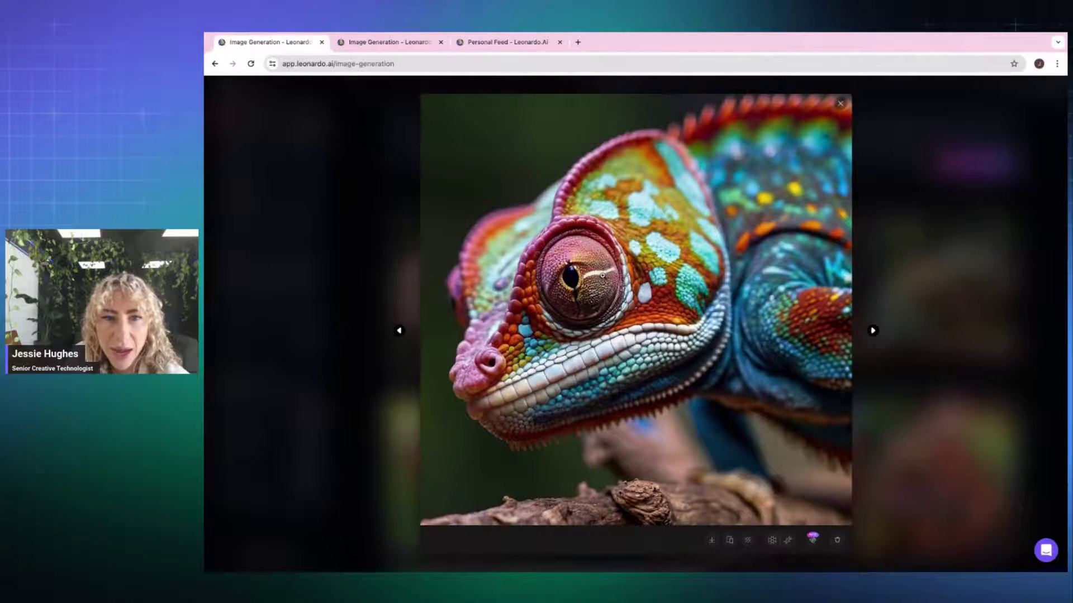
{"action": "left_click", "coordinate": [602, 275]}
{"action": "left_click", "coordinate": [567, 290]}
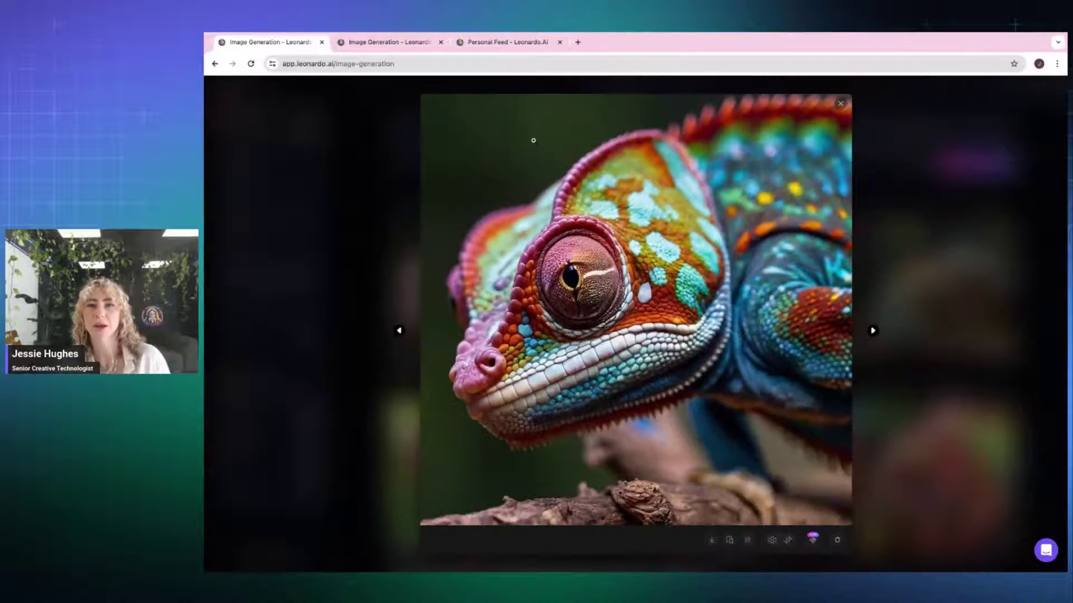
{"action": "left_click", "coordinate": [873, 330]}
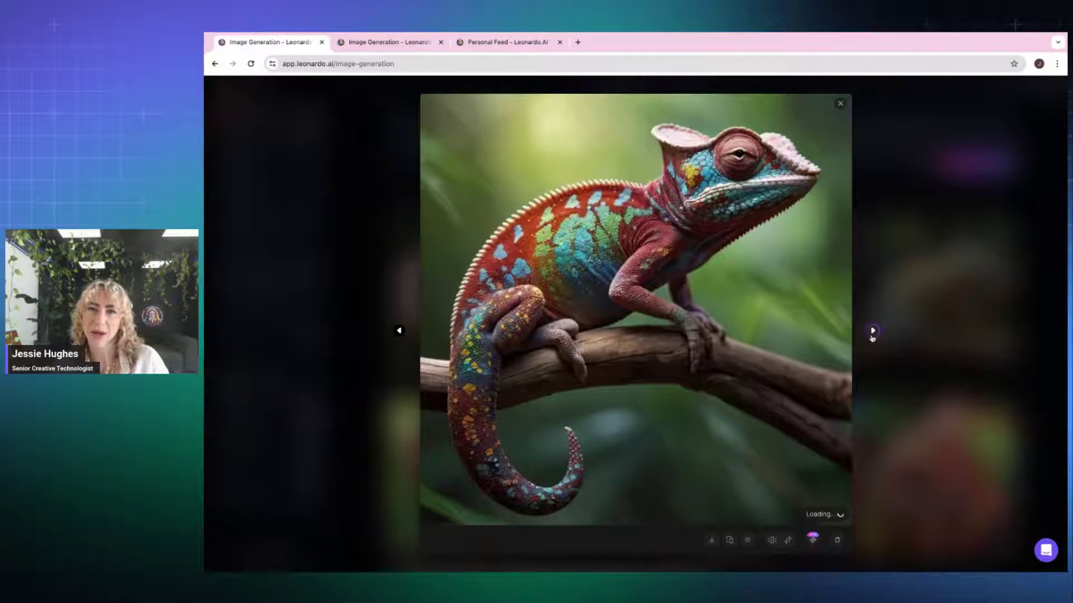
{"action": "left_click", "coordinate": [766, 206]}
{"action": "left_click", "coordinate": [793, 382]}
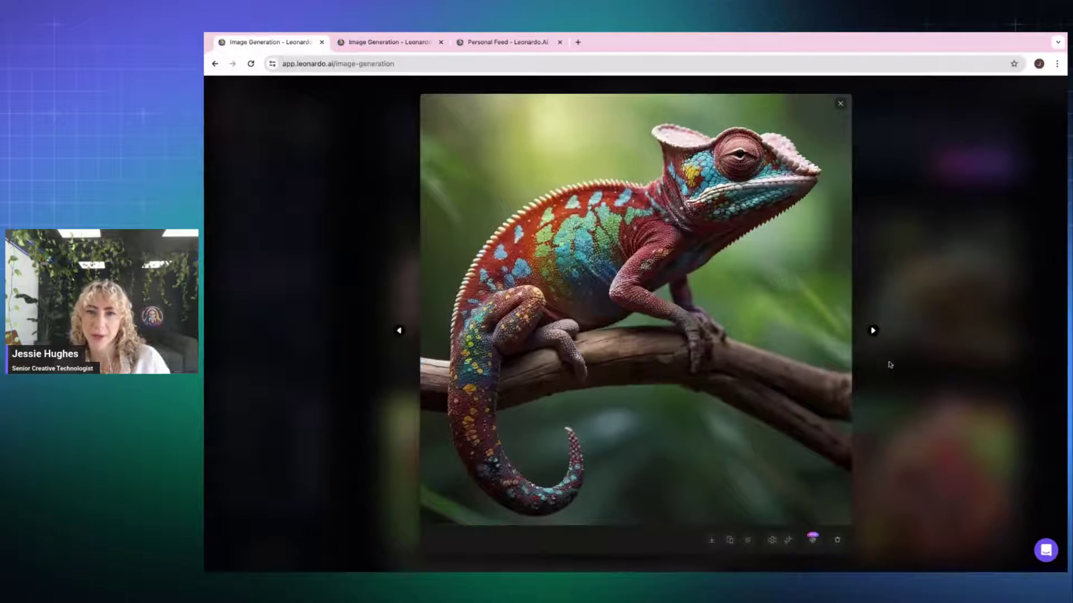
{"action": "left_click", "coordinate": [873, 330]}
{"action": "left_click", "coordinate": [873, 330]}
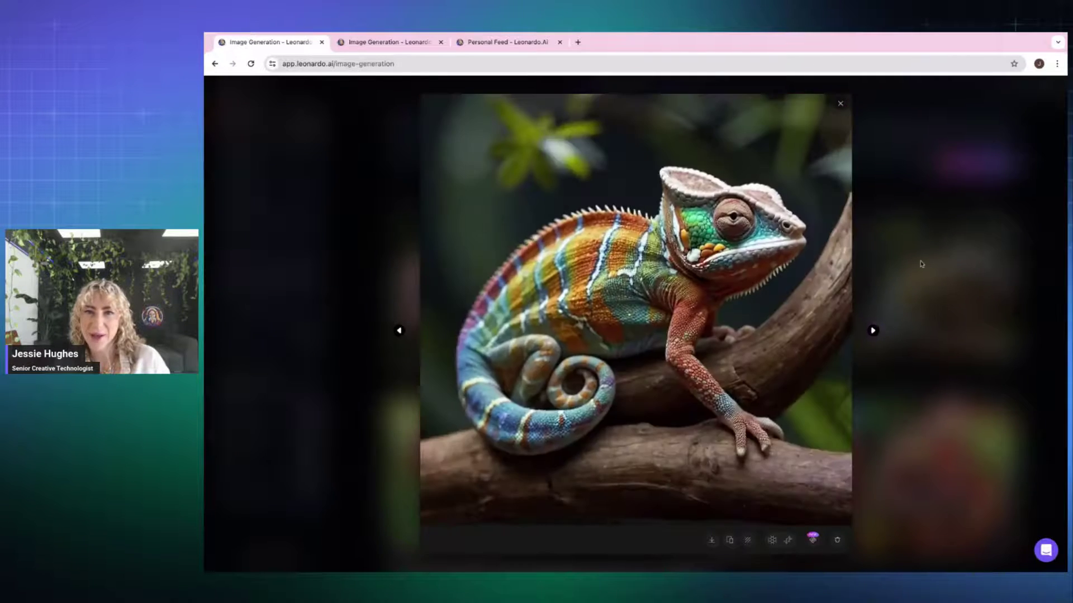
{"action": "left_click", "coordinate": [922, 264]}
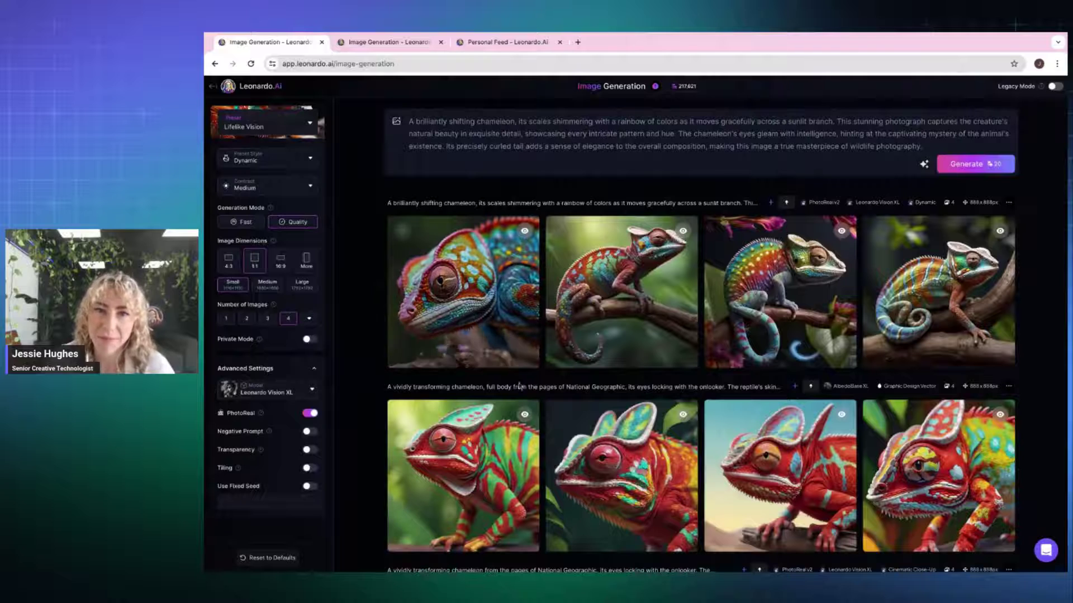